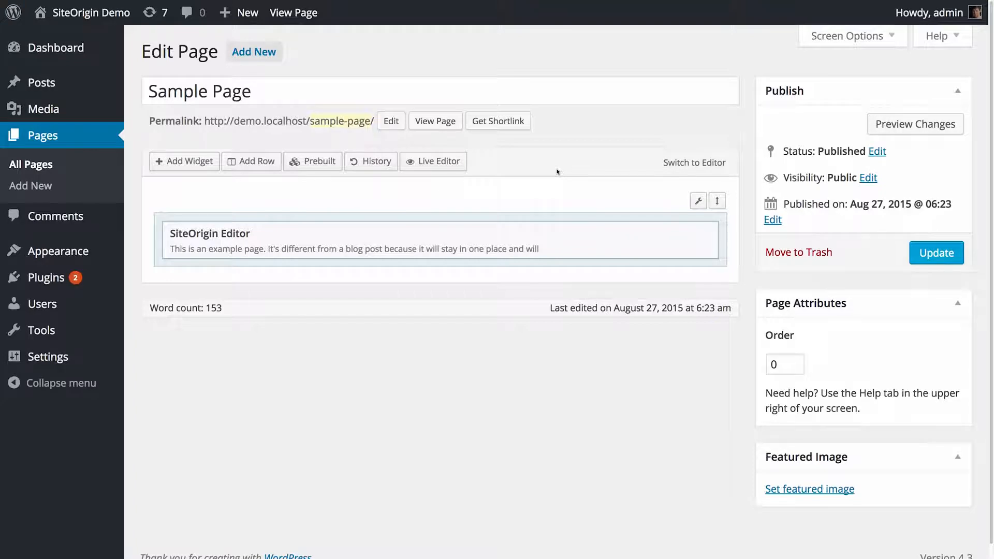
Add a new row with 3 columns at an Even (1) ratio below the existing row.
{"action": "left_click", "coordinate": [259, 164]}
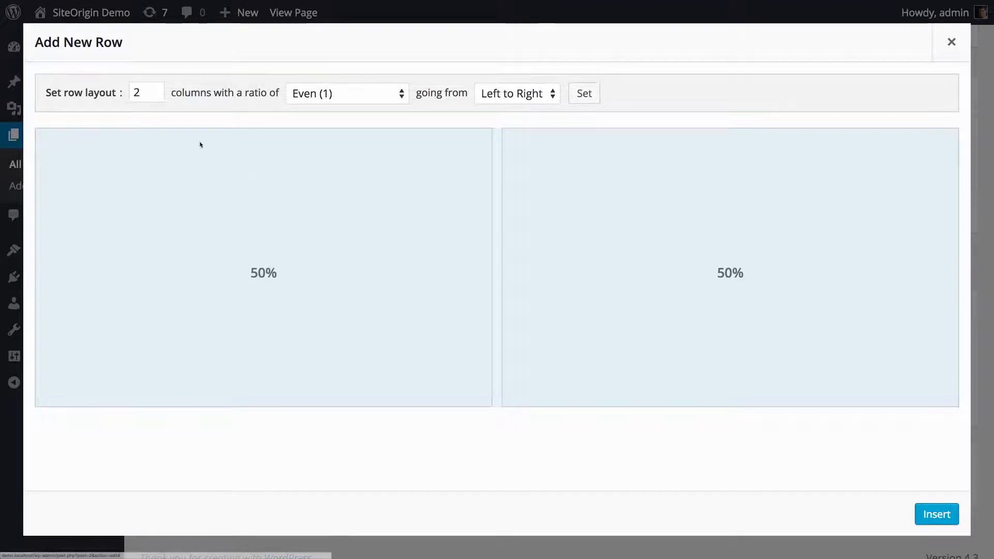
{"action": "left_click", "coordinate": [132, 93]}
{"action": "key", "text": "BackSpace"}
{"action": "type", "text": "3"}
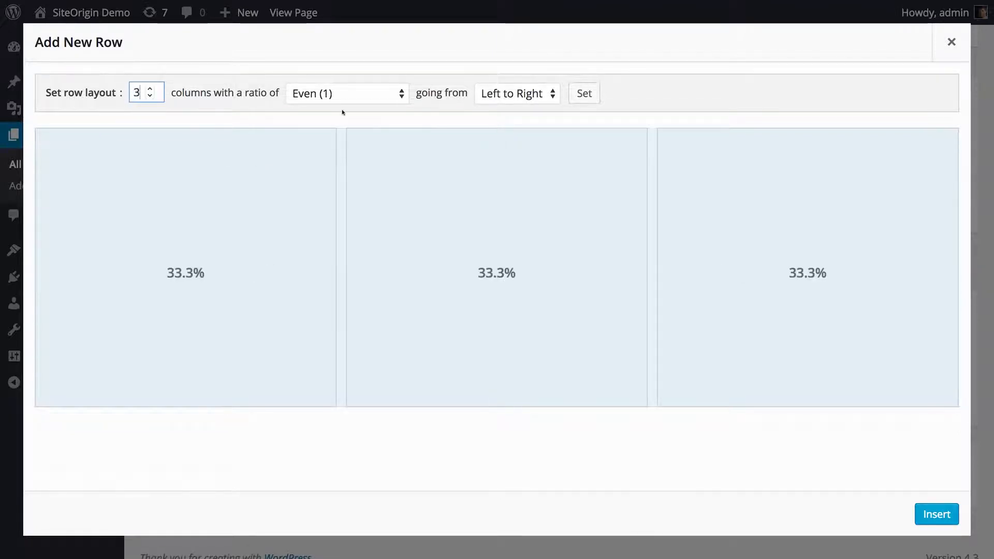
{"action": "left_click", "coordinate": [405, 94]}
{"action": "left_click", "coordinate": [361, 178]}
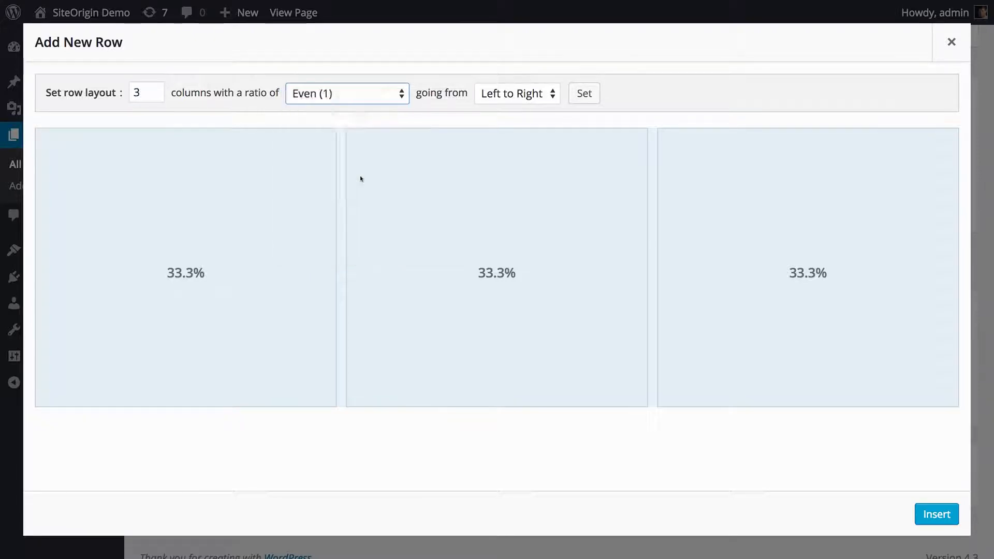
{"action": "left_click", "coordinate": [357, 94]}
{"action": "left_click", "coordinate": [346, 52]}
{"action": "left_click", "coordinate": [352, 94]}
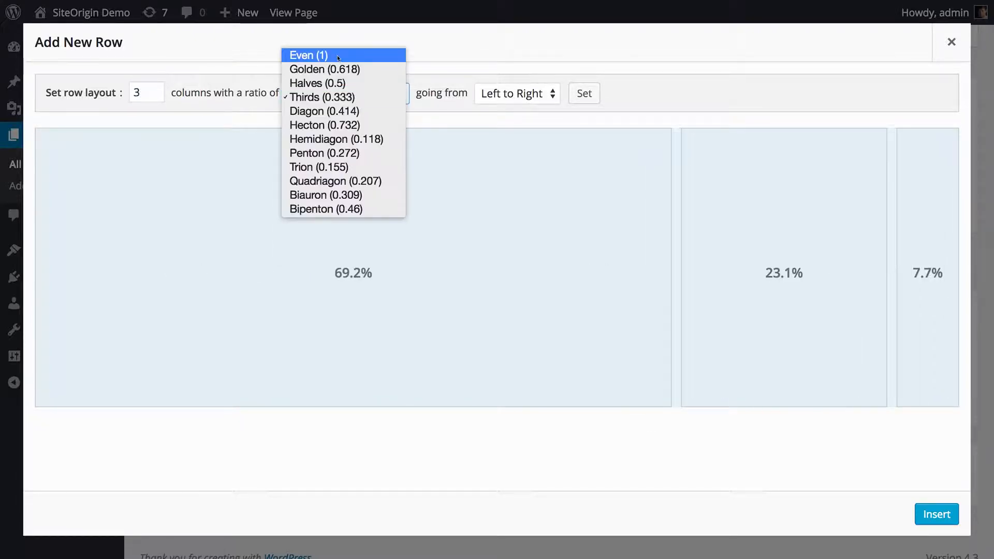
{"action": "left_click", "coordinate": [331, 53]}
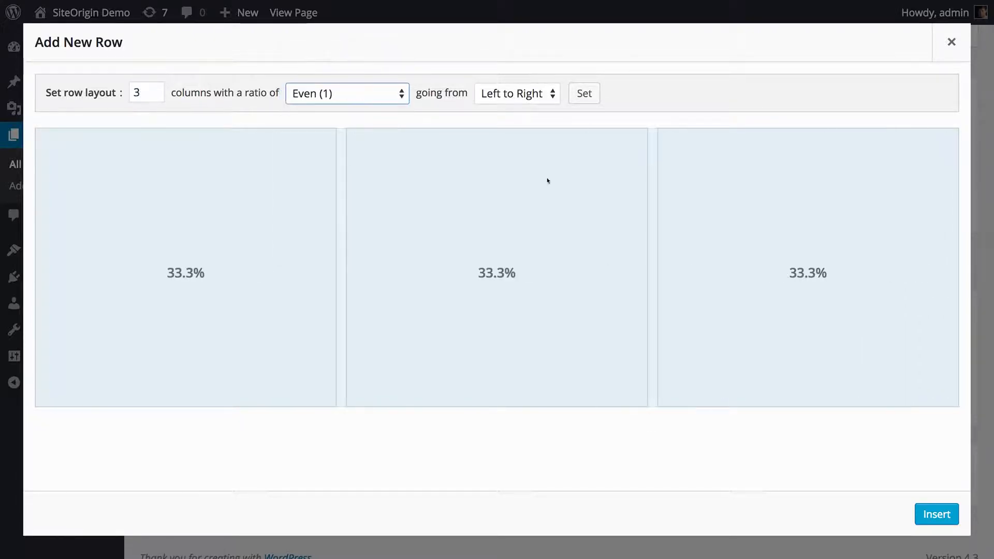
{"action": "left_click", "coordinate": [935, 514]}
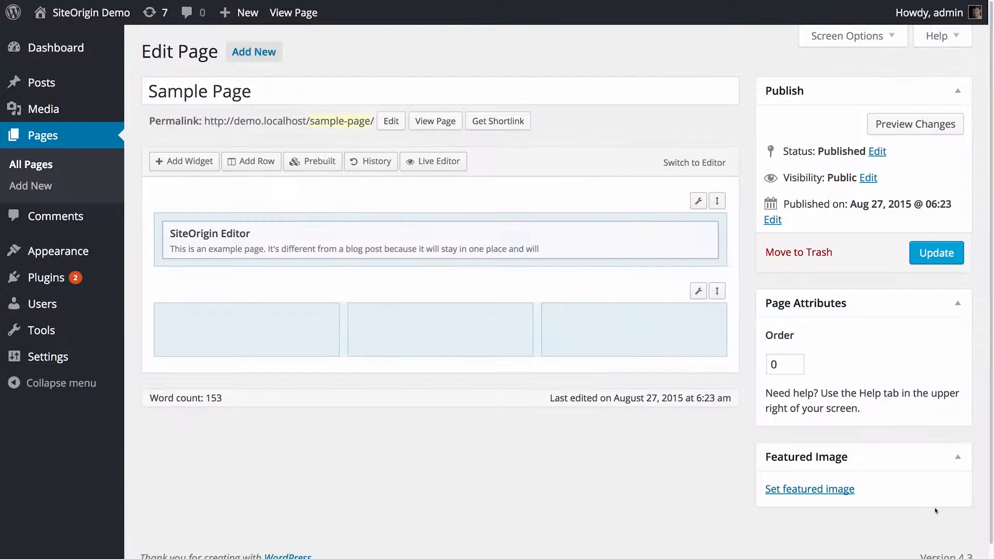
{"action": "right_click", "coordinate": [575, 264]}
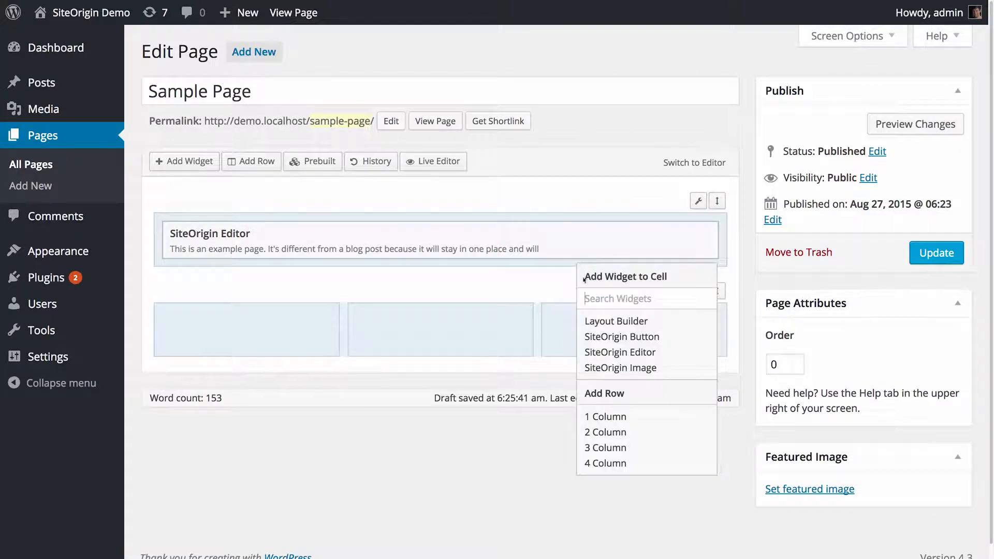
{"action": "left_click", "coordinate": [636, 435]}
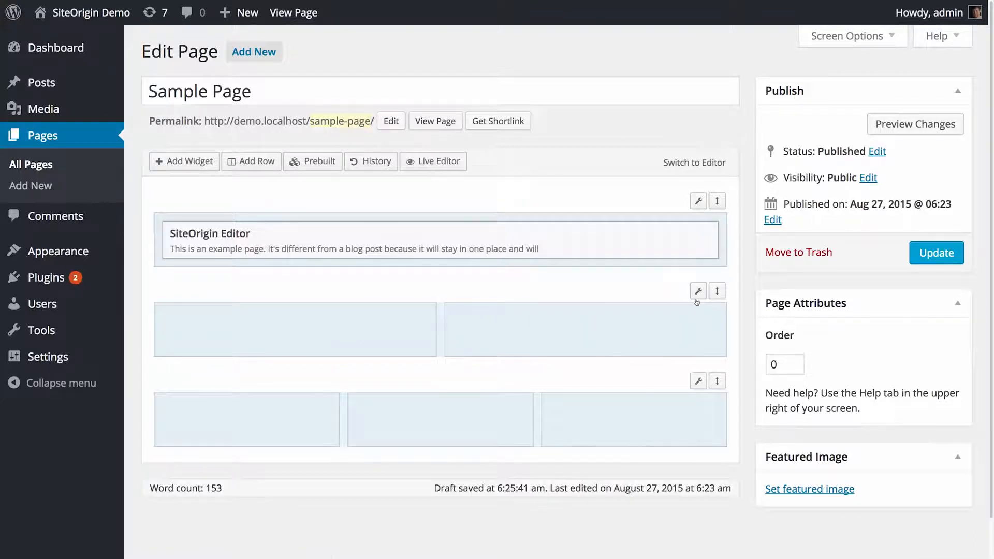
{"action": "mouse_move", "coordinate": [697, 291]}
{"action": "left_click", "coordinate": [665, 352]}
{"action": "left_click", "coordinate": [665, 352]}
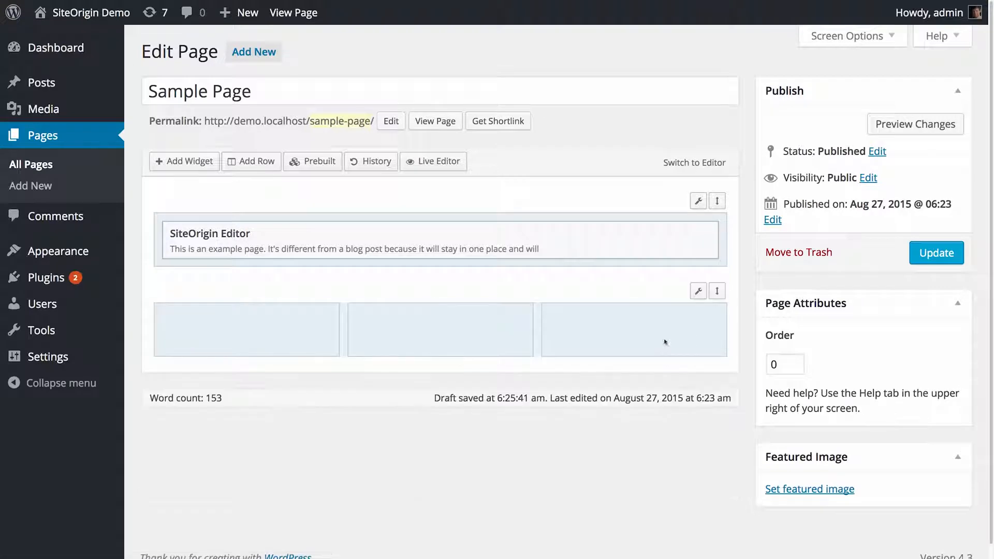
Change the top row's layout to 2 columns and save it.
{"action": "left_click", "coordinate": [697, 202]}
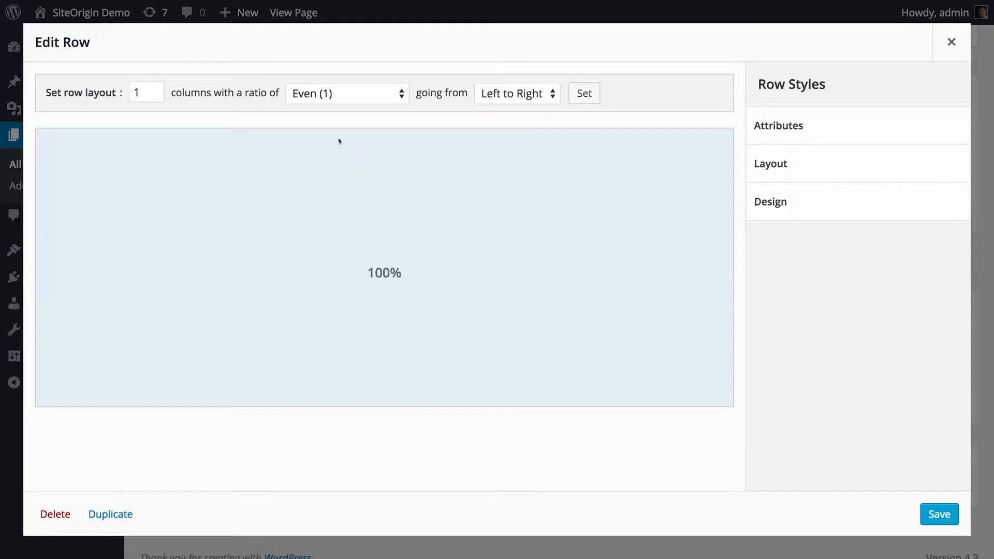
{"action": "left_click", "coordinate": [139, 93]}
{"action": "double_click", "coordinate": [139, 93]}
{"action": "type", "text": "2"}
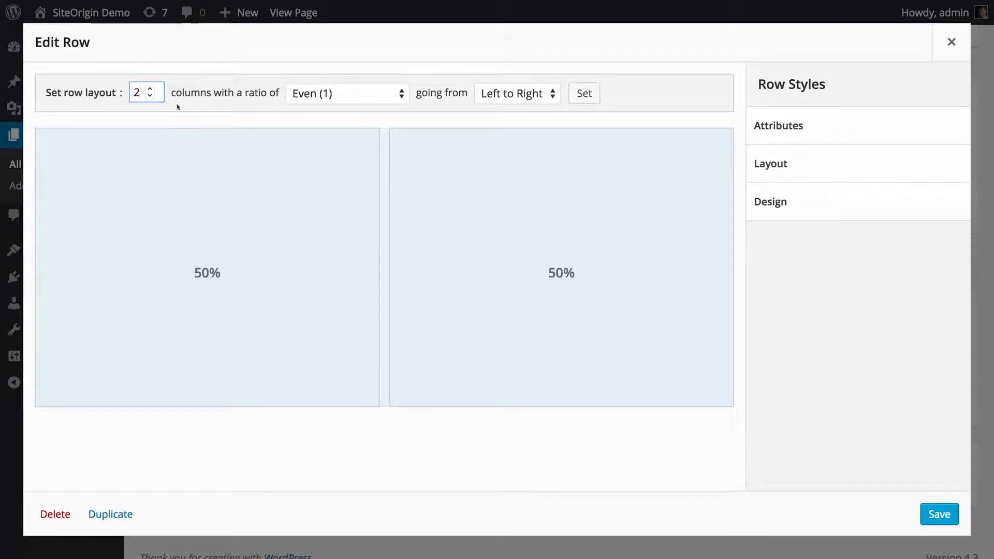
{"action": "left_click", "coordinate": [938, 513]}
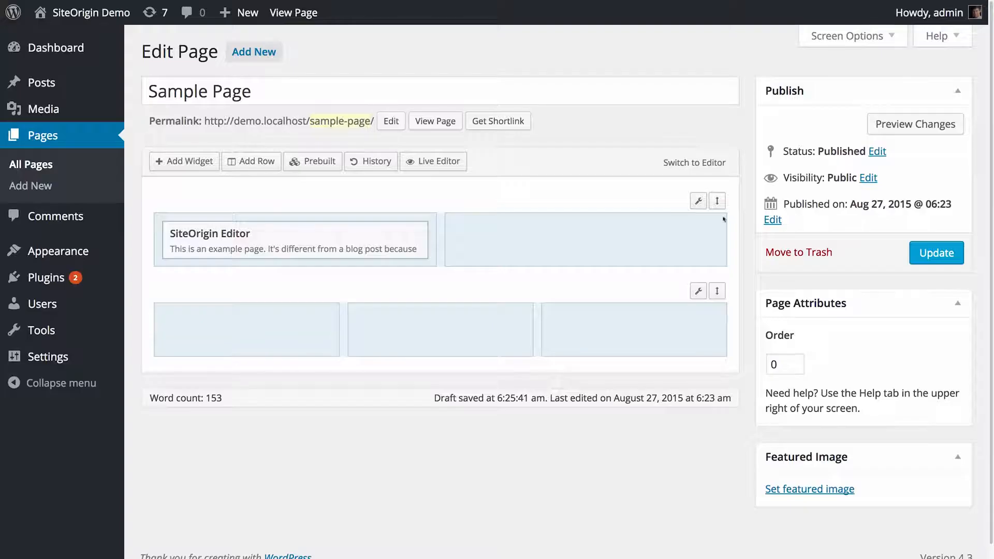
Add a SiteOrigin Editor widget to the empty right cell of the top row, searching the Widgets Bundle for 'editor'.
{"action": "mouse_move", "coordinate": [717, 202]}
{"action": "left_mouse_down"}
{"action": "mouse_move", "coordinate": [711, 313]}
{"action": "mouse_move", "coordinate": [718, 202]}
{"action": "left_mouse_up"}
{"action": "left_click", "coordinate": [534, 241]}
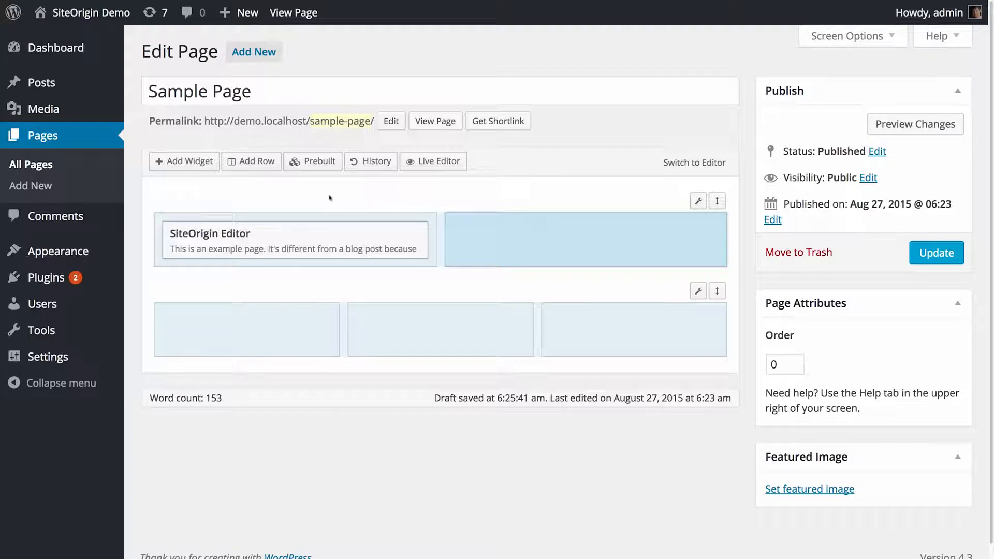
{"action": "left_click", "coordinate": [199, 162]}
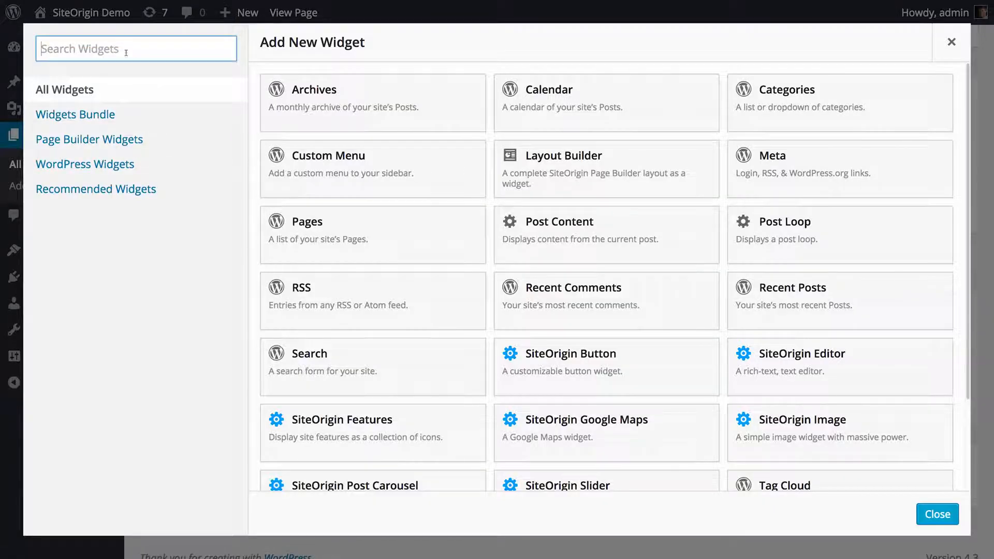
{"action": "left_click", "coordinate": [118, 118]}
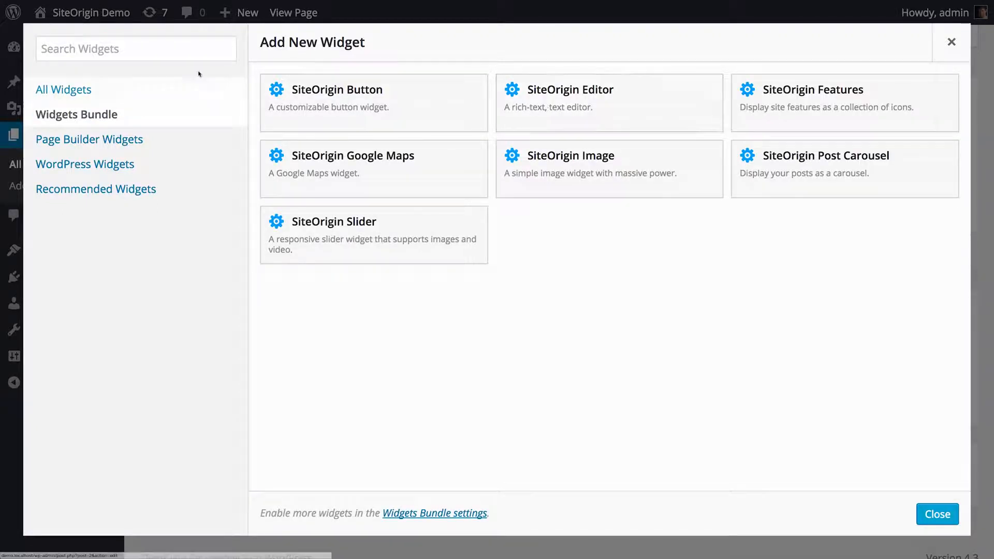
{"action": "left_click", "coordinate": [144, 49]}
{"action": "type", "text": "editor"}
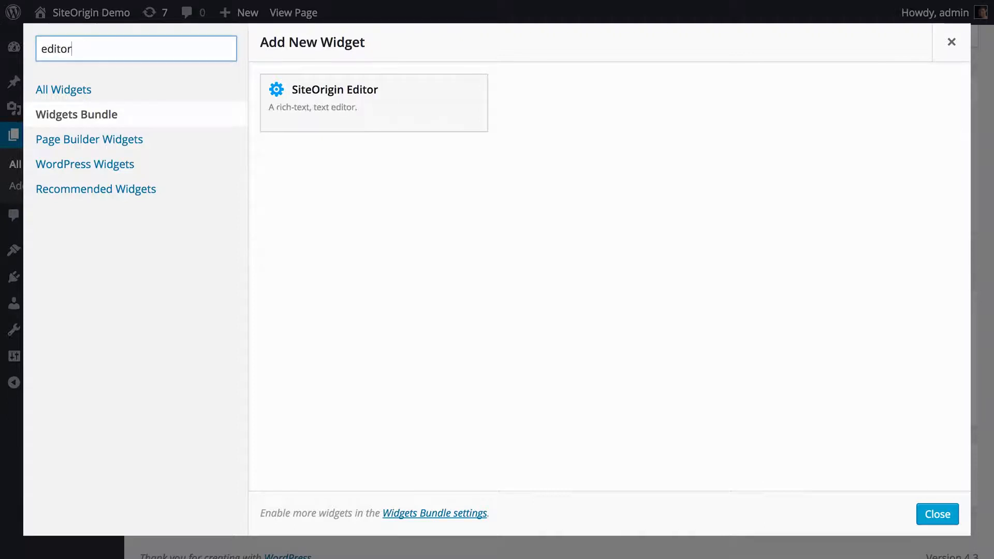
{"action": "left_click", "coordinate": [332, 116]}
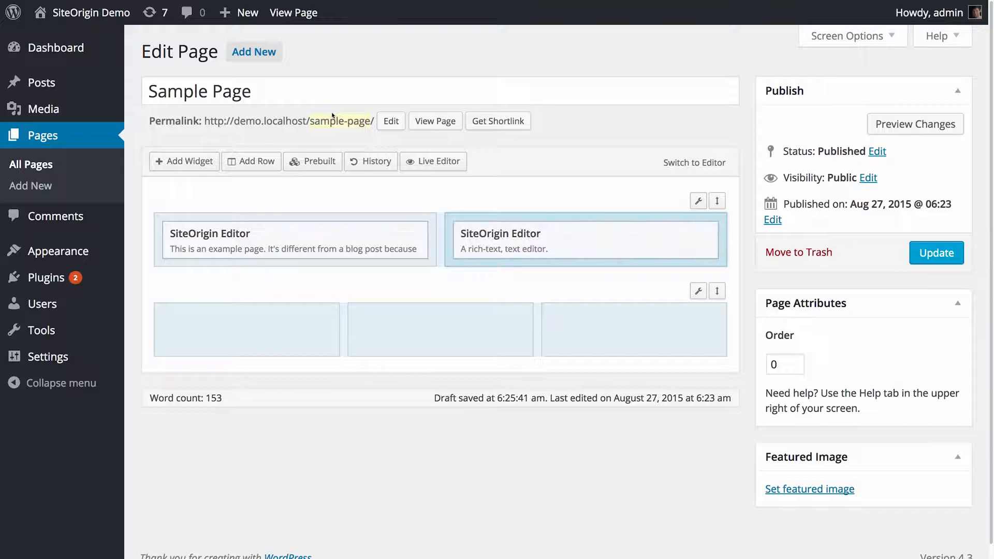
Open the new editor widget and write 'Hello, this is our content. You can enter anything you want here. Links and images are both fine.'.
{"action": "left_click", "coordinate": [507, 238]}
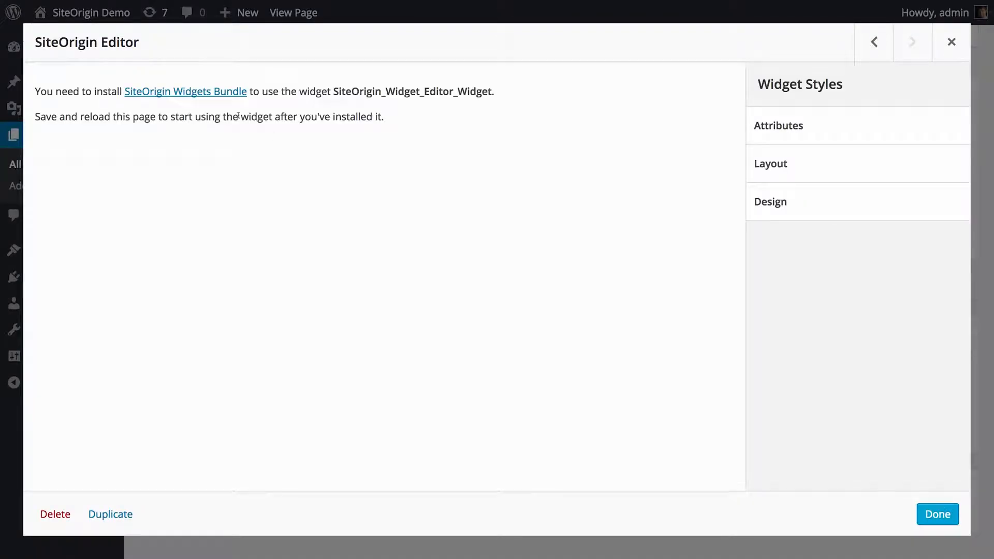
{"action": "left_click", "coordinate": [218, 93]}
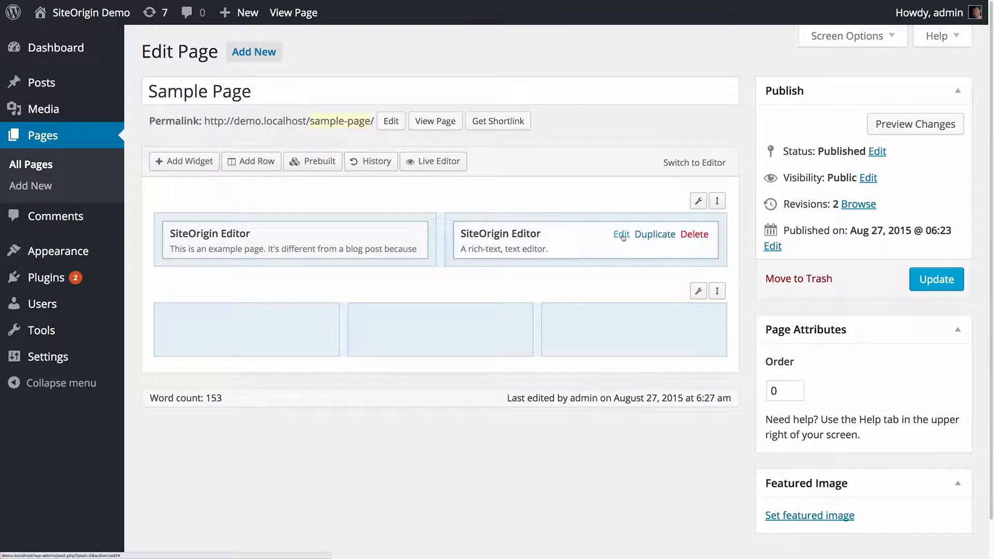
{"action": "left_click", "coordinate": [534, 236]}
{"action": "type", "text": "Hello, th"}
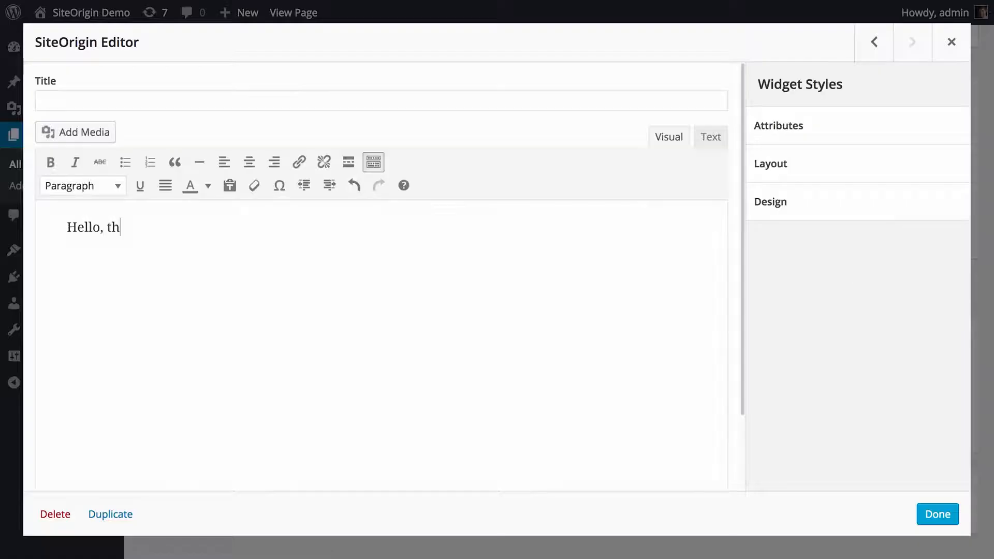
{"action": "type", "text": "is is our content. You can enter anything you want here."}
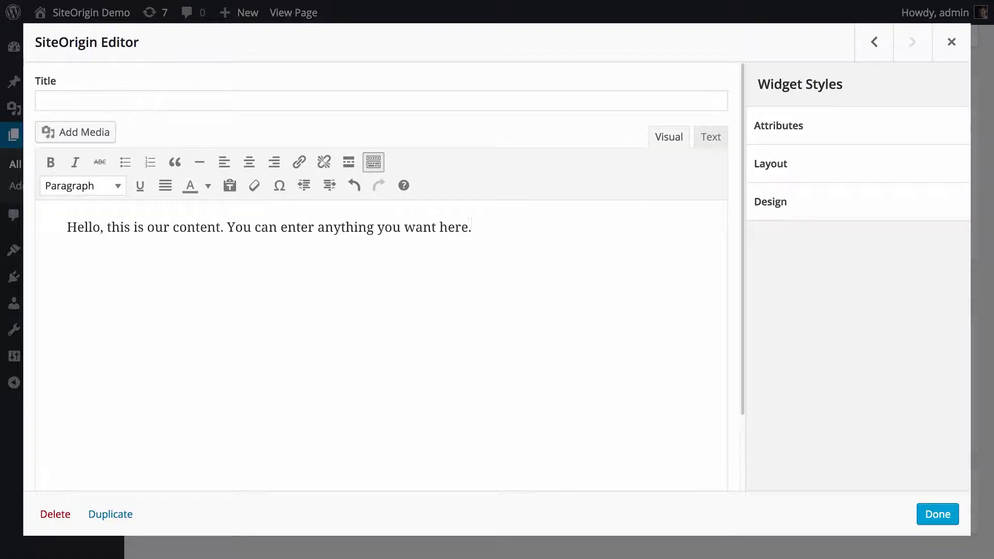
{"action": "type", "text": " Links and images are both fine."}
Turn the word 'Links' into a hyperlink pointing to a SiteOrigin web address.
{"action": "double_click", "coordinate": [492, 227]}
{"action": "key", "text": "ctrl+k"}
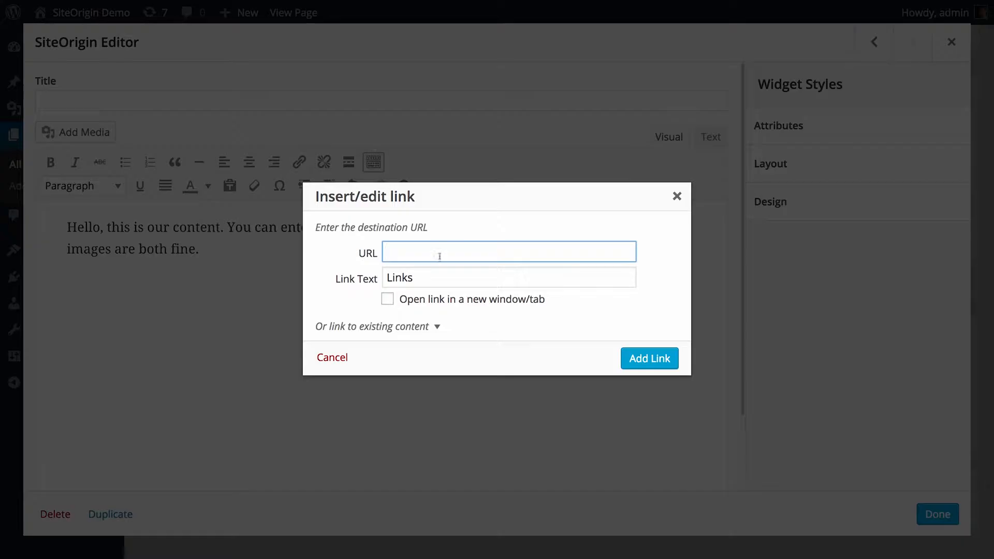
{"action": "type", "text": "http://siteori"}
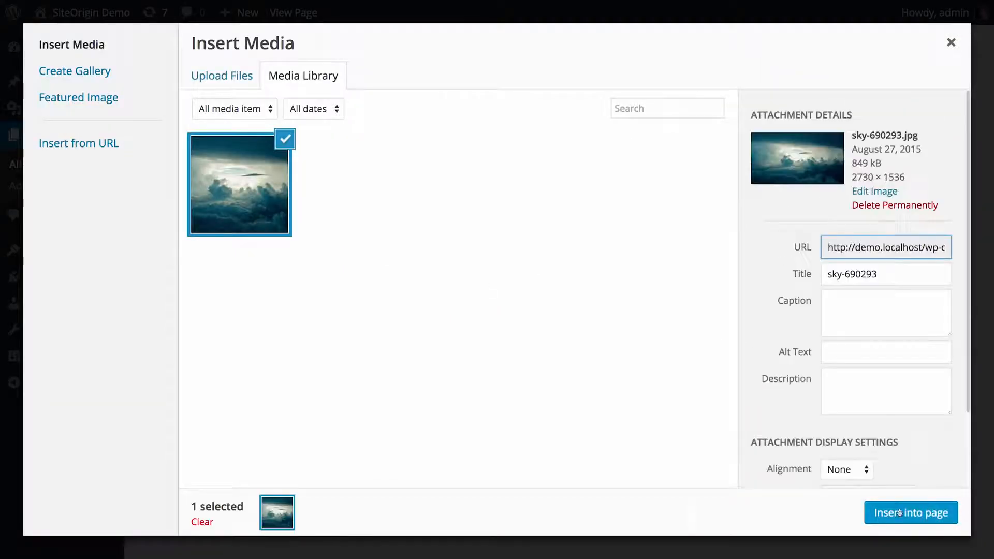
Insert the selected sky-690293 image into the widget's content.
{"action": "left_click", "coordinate": [922, 512]}
{"action": "left_click", "coordinate": [922, 511]}
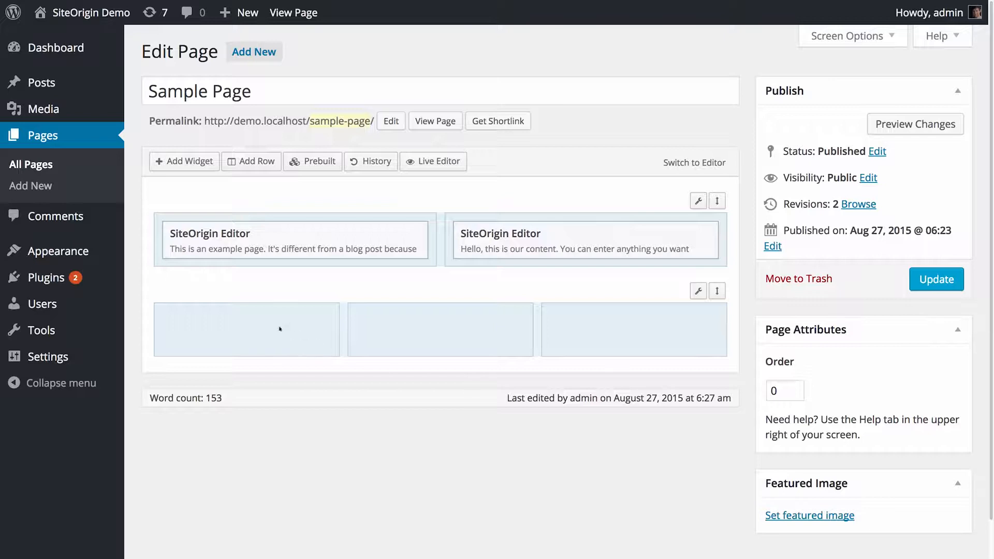
Add a SiteOrigin Editor widget to the first cell of the three-column row.
{"action": "right_click", "coordinate": [258, 327]}
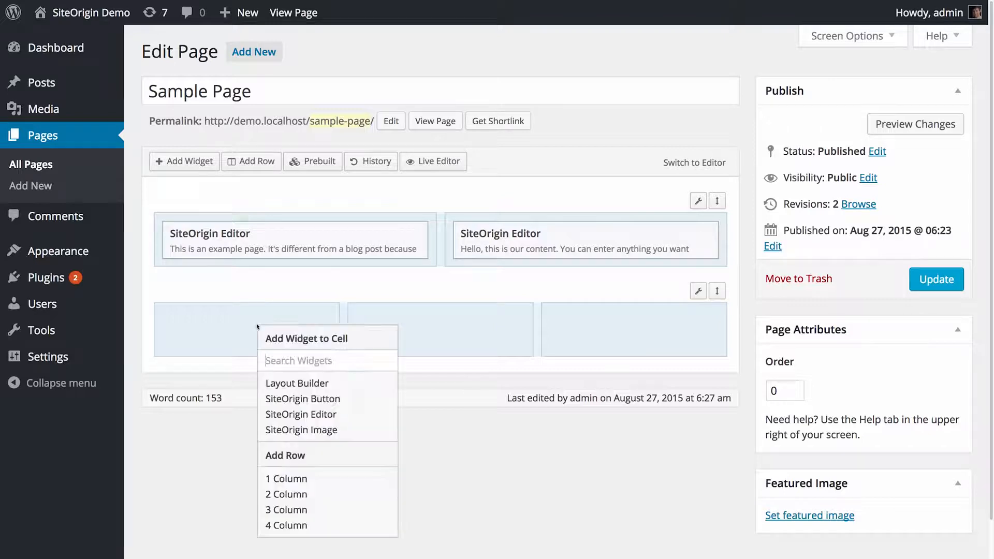
{"action": "left_click", "coordinate": [319, 415]}
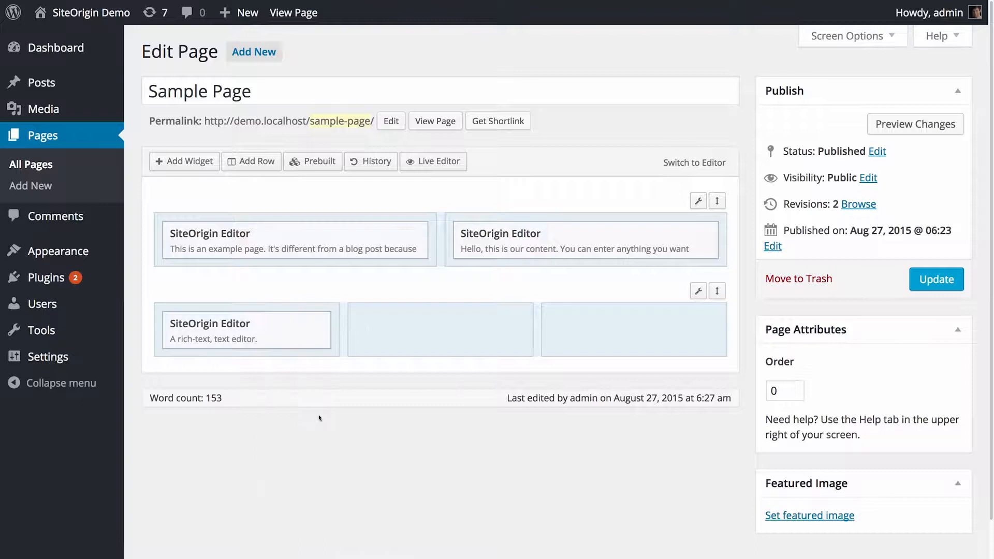
Add a SiteOrigin Google Maps widget to the middle cell of the three-column row.
{"action": "right_click", "coordinate": [399, 329]}
{"action": "type", "text": "map"}
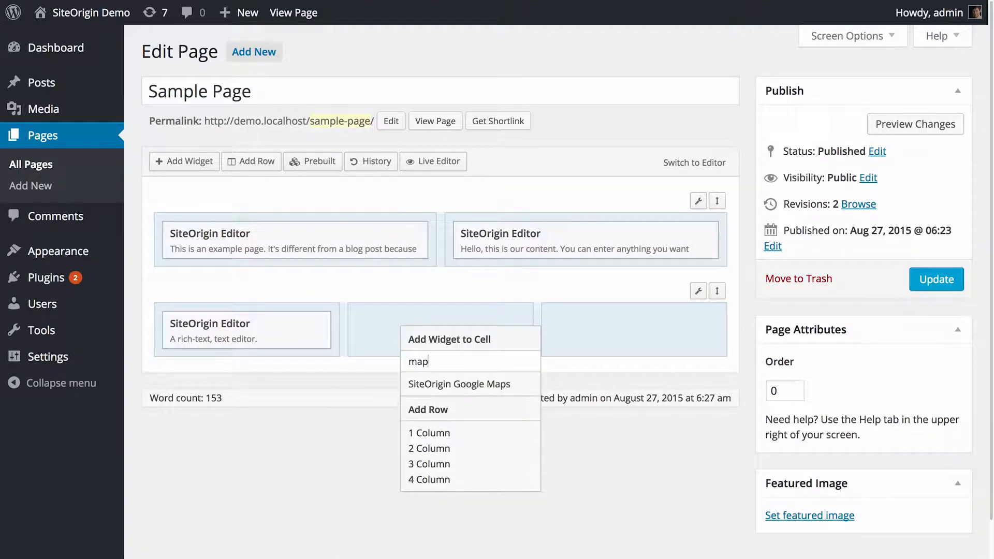
{"action": "left_click", "coordinate": [455, 383]}
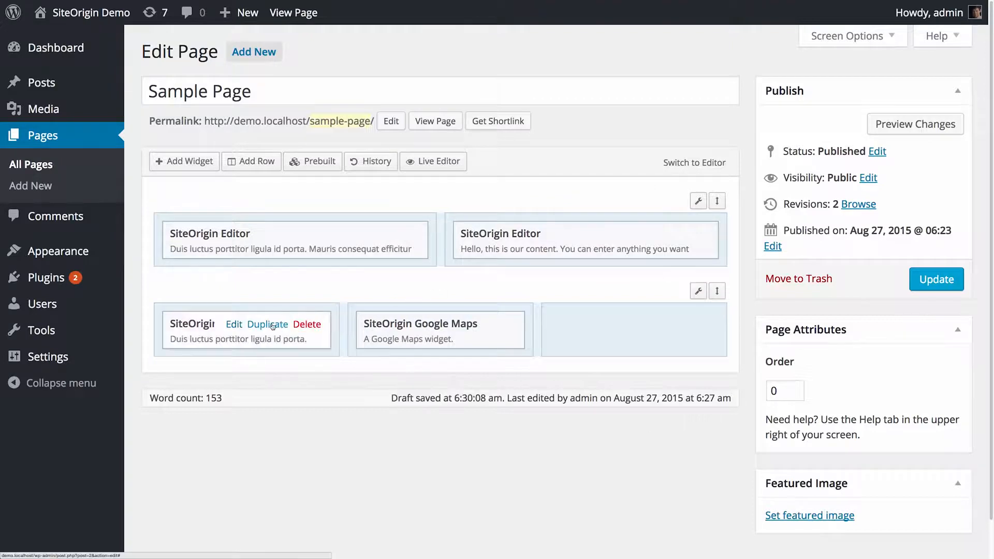
Duplicate the three-column row's editor widget and move the copy into the third cell.
{"action": "left_click", "coordinate": [268, 324]}
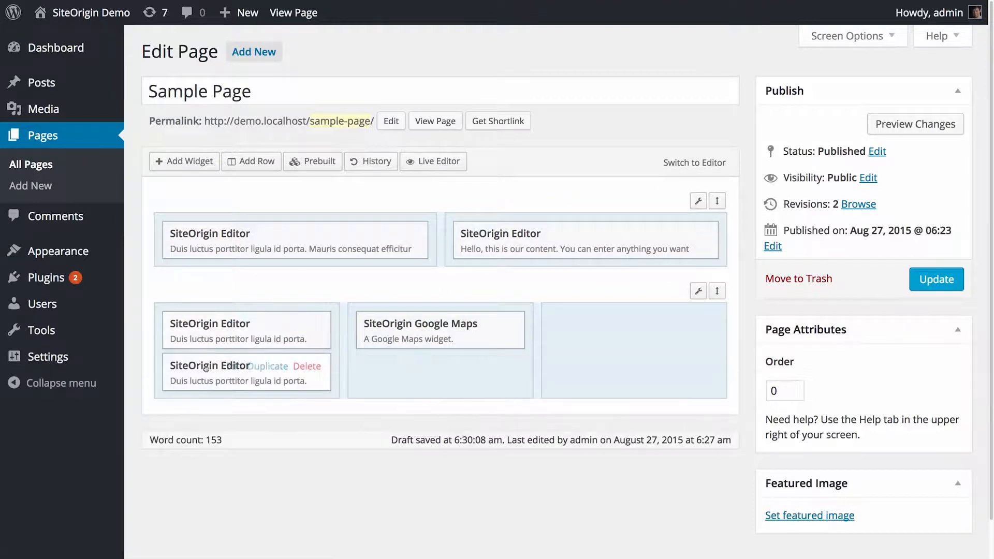
{"action": "left_click_drag", "start_coordinate": [256, 367], "coordinate": [642, 336]}
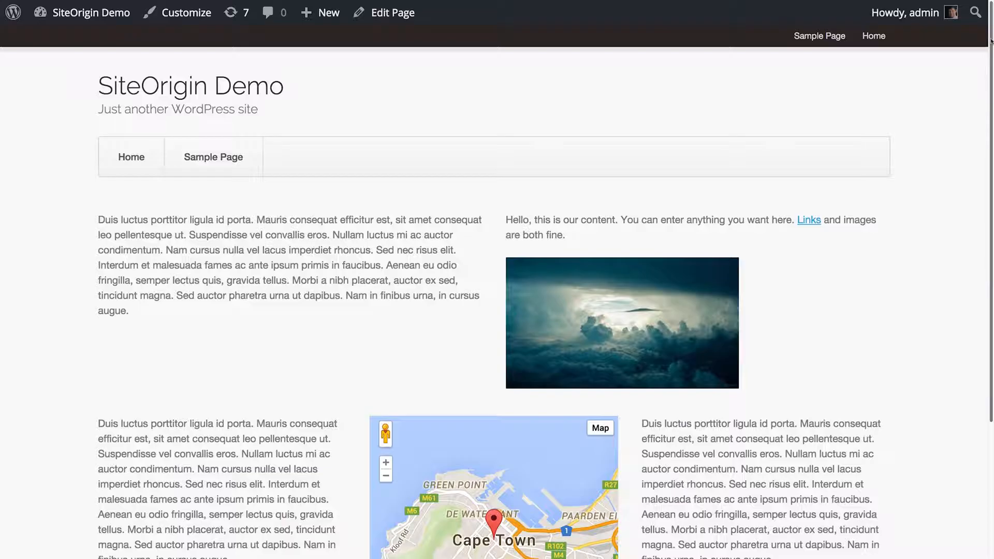
Swap the two editor widgets between the left and right cells of the top row.
{"action": "left_click_drag", "start_coordinate": [990, 40], "coordinate": [982, 206]}
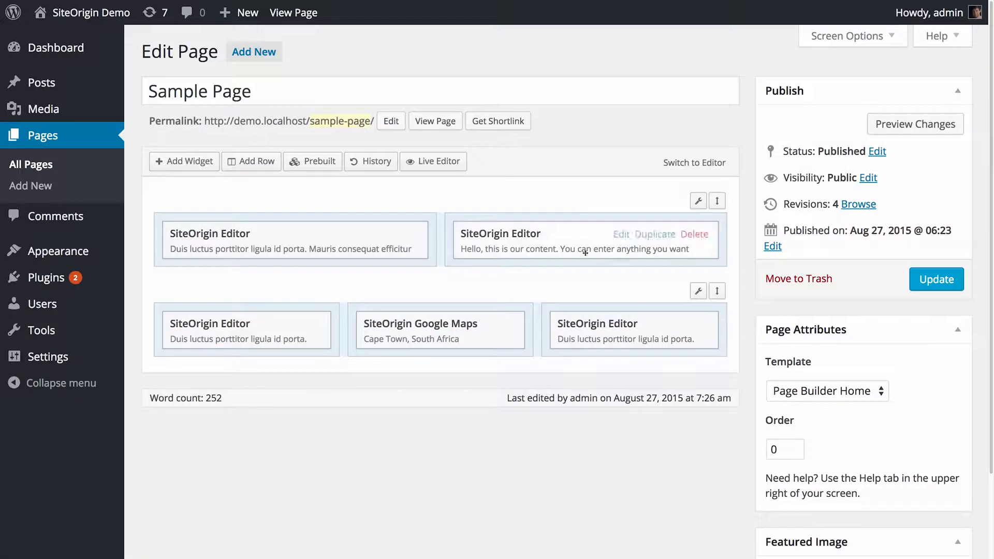
{"action": "left_click_drag", "start_coordinate": [585, 251], "coordinate": [290, 238]}
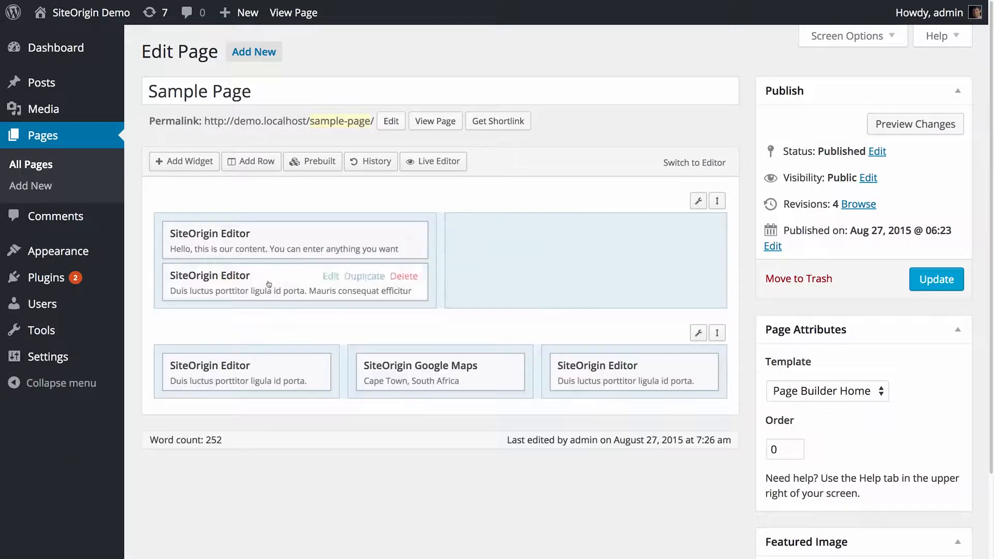
{"action": "left_click_drag", "start_coordinate": [290, 277], "coordinate": [574, 250]}
Drag the two-column row below the three-column row.
{"action": "left_click_drag", "start_coordinate": [717, 200], "coordinate": [665, 288]}
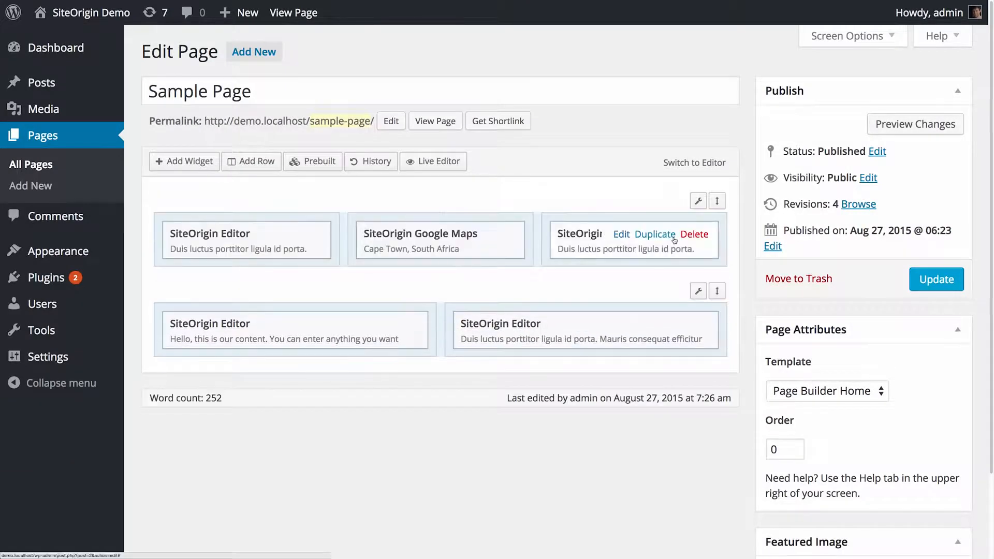
{"action": "left_click_drag", "start_coordinate": [613, 251], "coordinate": [376, 345]}
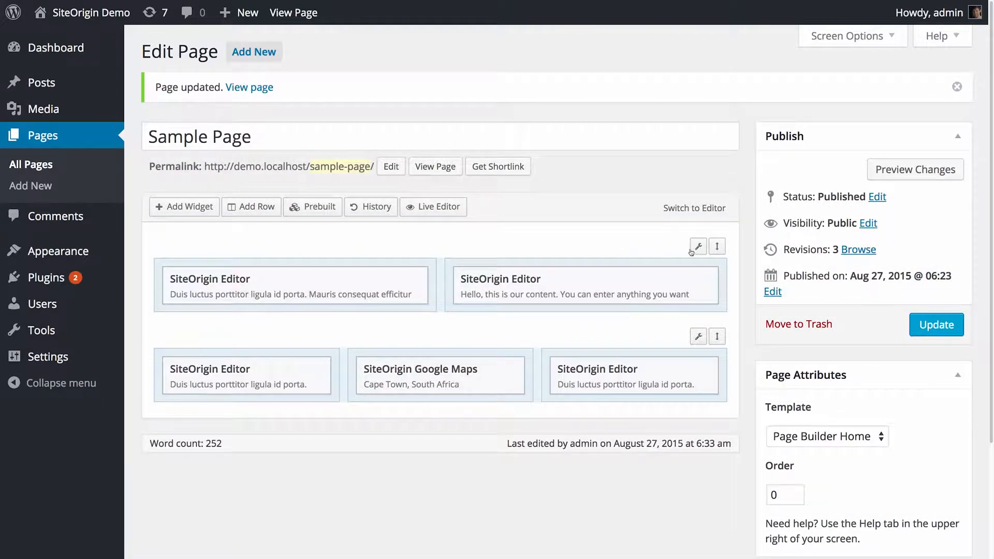
Edit the top row's attributes: row class custom-class, cell class specific-row-1, and CSS style margin-top:25px;.
{"action": "mouse_move", "coordinate": [698, 251]}
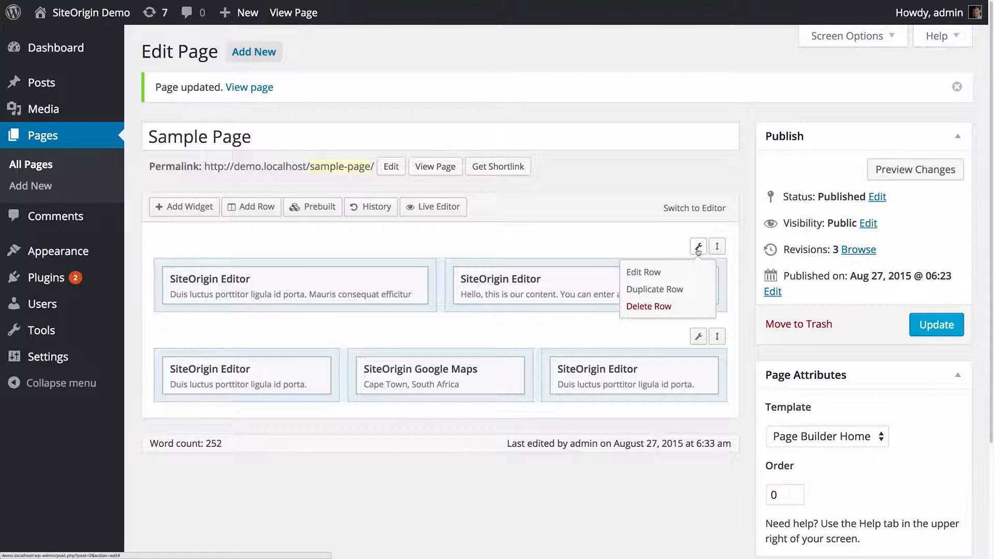
{"action": "left_click", "coordinate": [698, 251]}
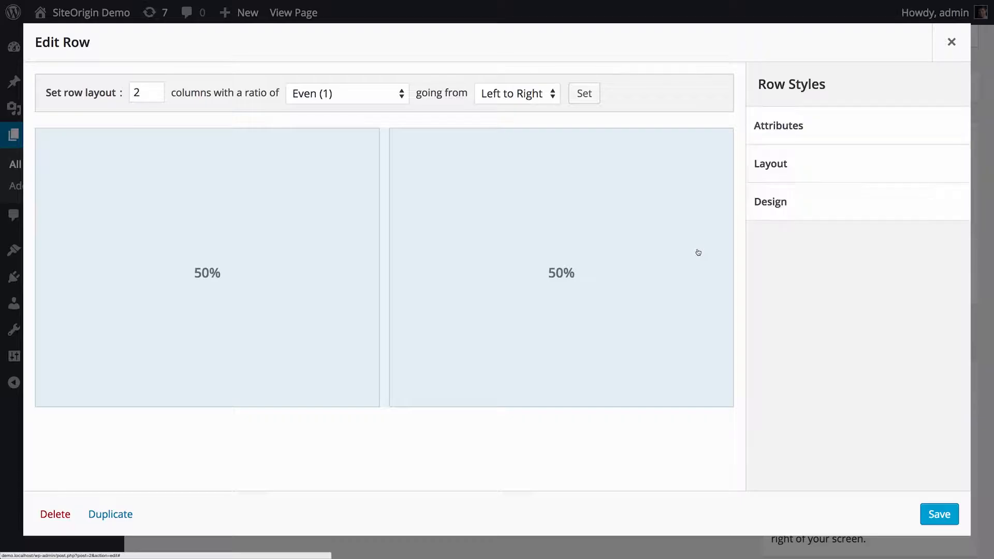
{"action": "left_click", "coordinate": [800, 129]}
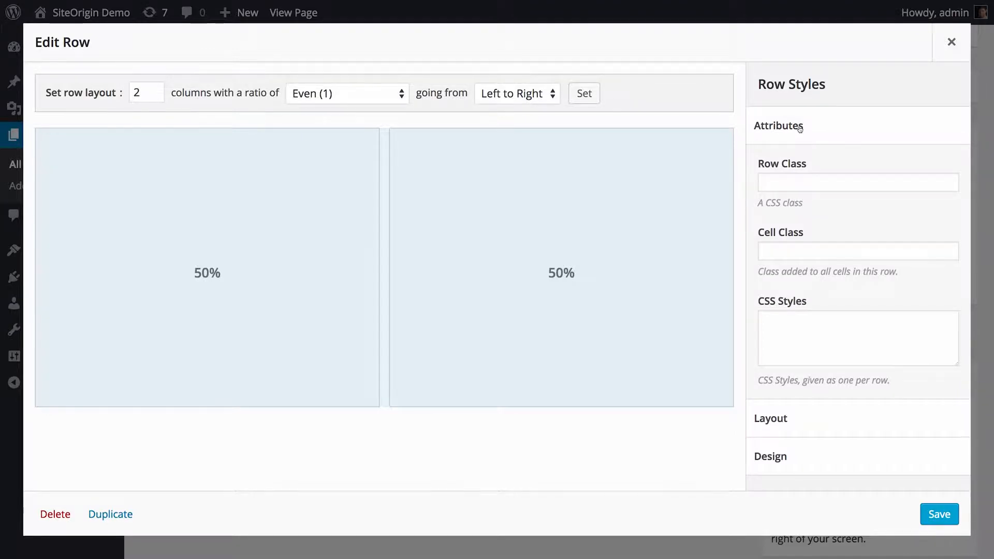
{"action": "left_click", "coordinate": [801, 182]}
{"action": "type", "text": "custom-c"}
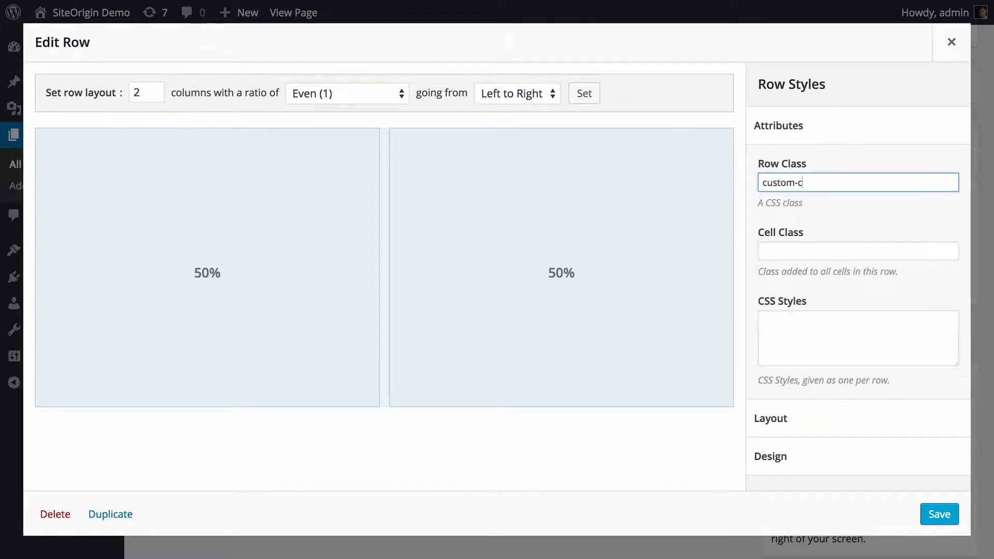
{"action": "type", "text": "lass"}
{"action": "key", "text": "Tab"}
{"action": "type", "text": "specific-r"}
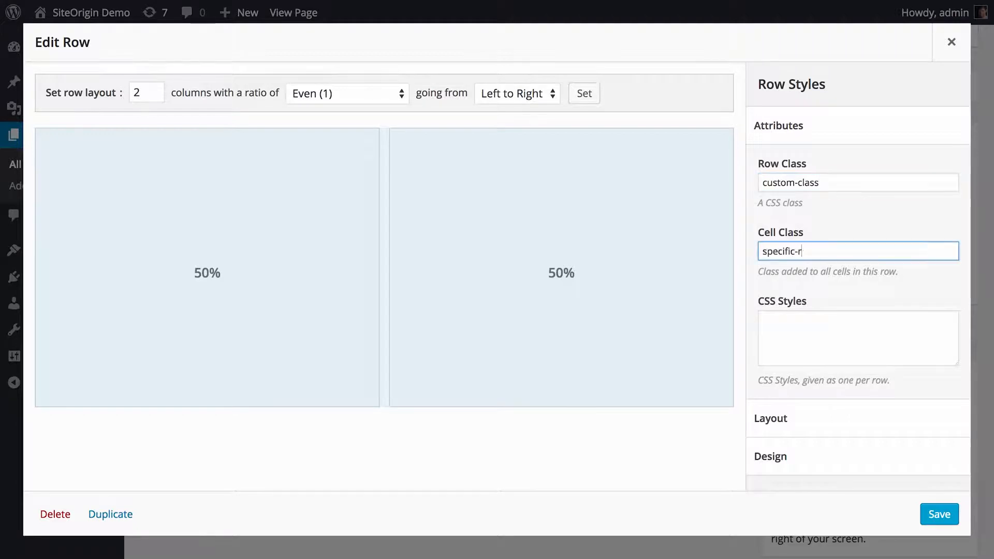
{"action": "type", "text": "ow-1"}
{"action": "key", "text": "Tab"}
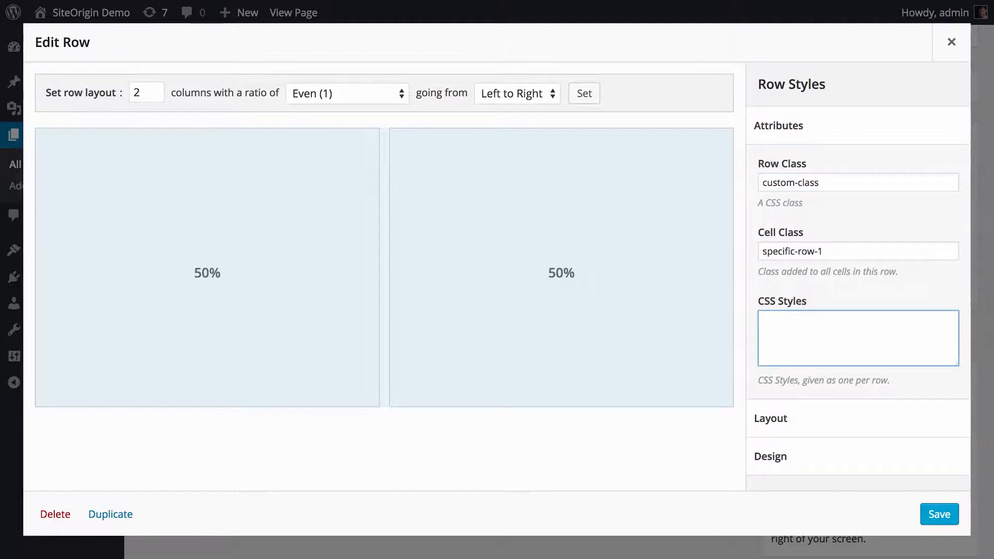
{"action": "type", "text": "margin-top:25px;"}
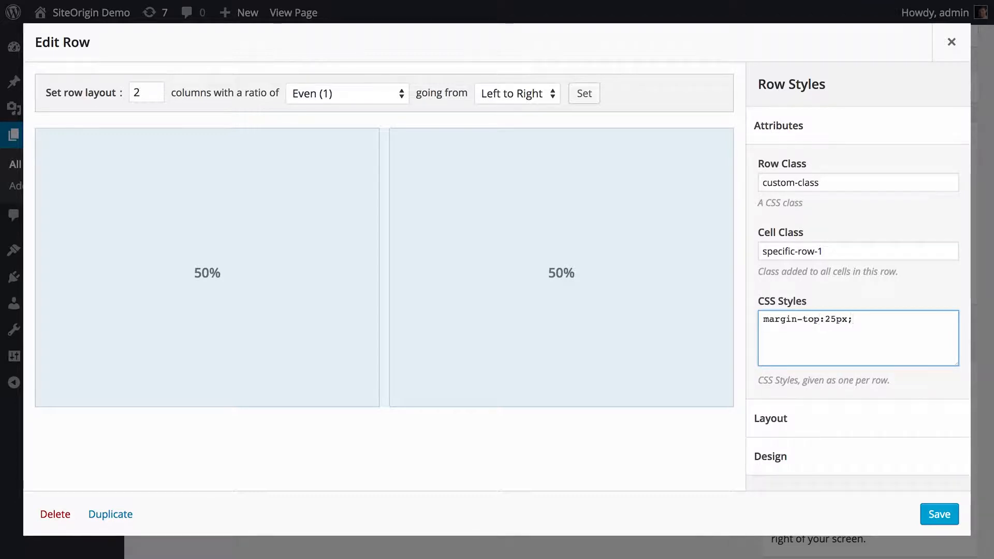
Set the top row's gutter to 25 px and its padding to 25 0 px.
{"action": "left_click", "coordinate": [815, 119]}
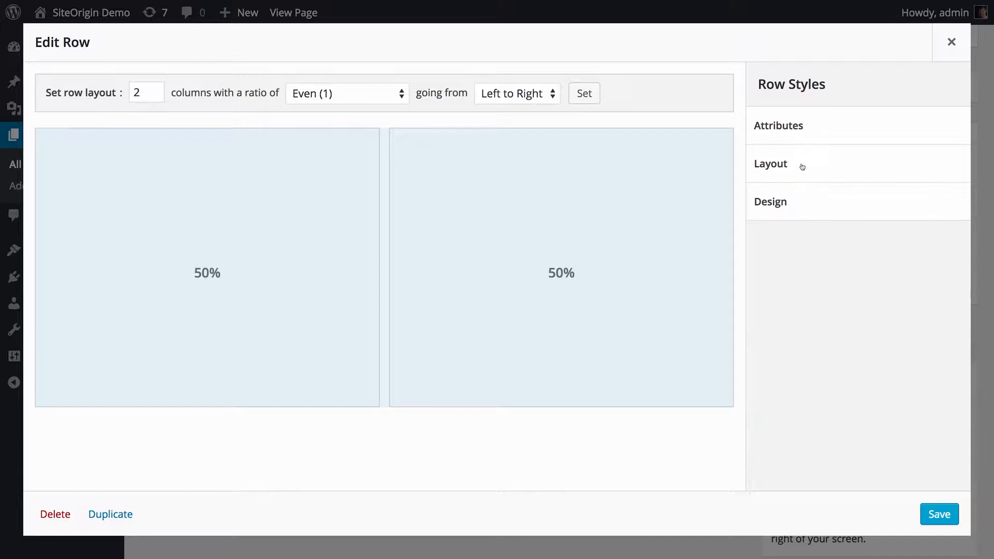
{"action": "left_click", "coordinate": [802, 166]}
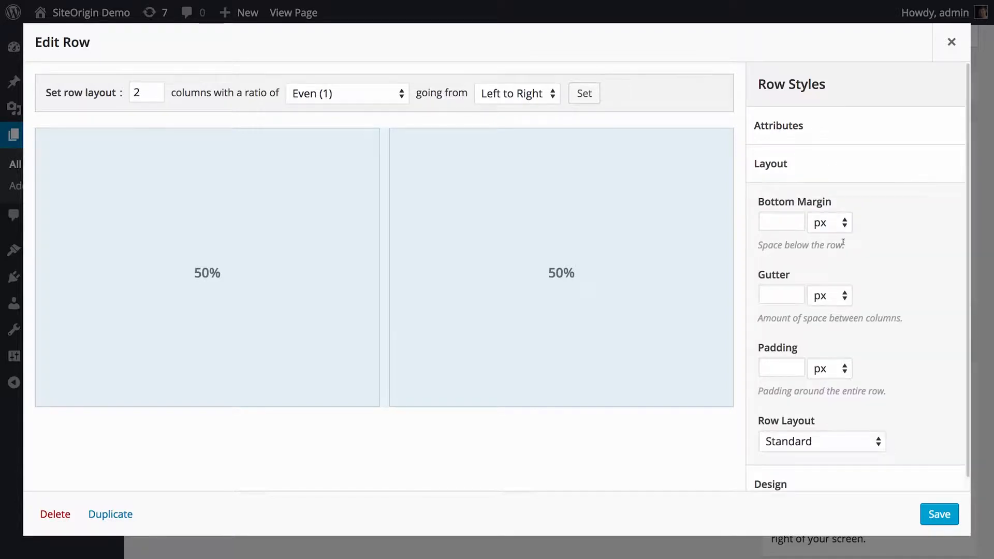
{"action": "left_click", "coordinate": [793, 226]}
{"action": "left_click", "coordinate": [778, 292]}
{"action": "type", "text": "25"}
{"action": "left_click", "coordinate": [784, 365]}
{"action": "type", "text": "25 0"}
Set the top row's layout to Full Width Stretched.
{"action": "scroll", "coordinate": [895, 385], "scroll_direction": "down", "scroll_amount": 1}
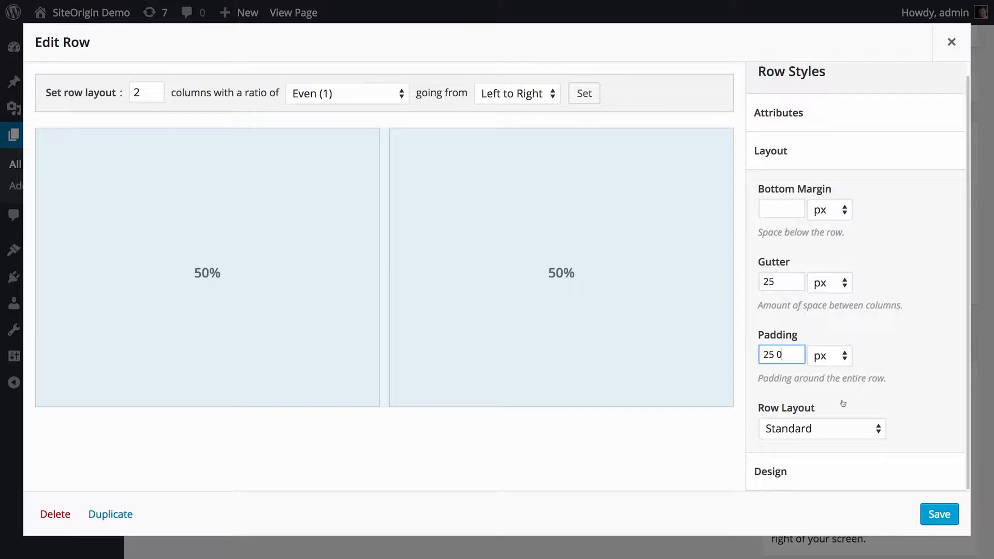
{"action": "left_click", "coordinate": [825, 429]}
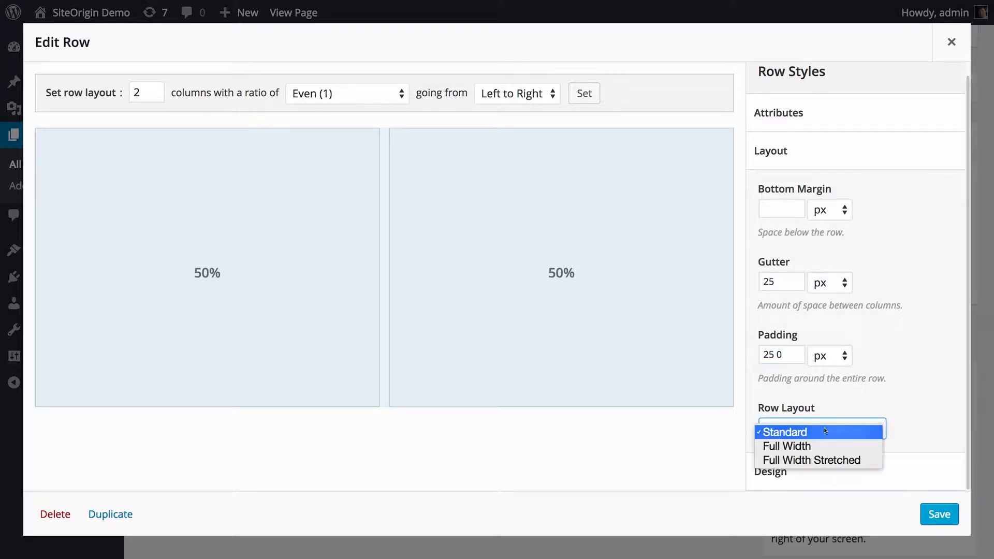
{"action": "left_click", "coordinate": [825, 461]}
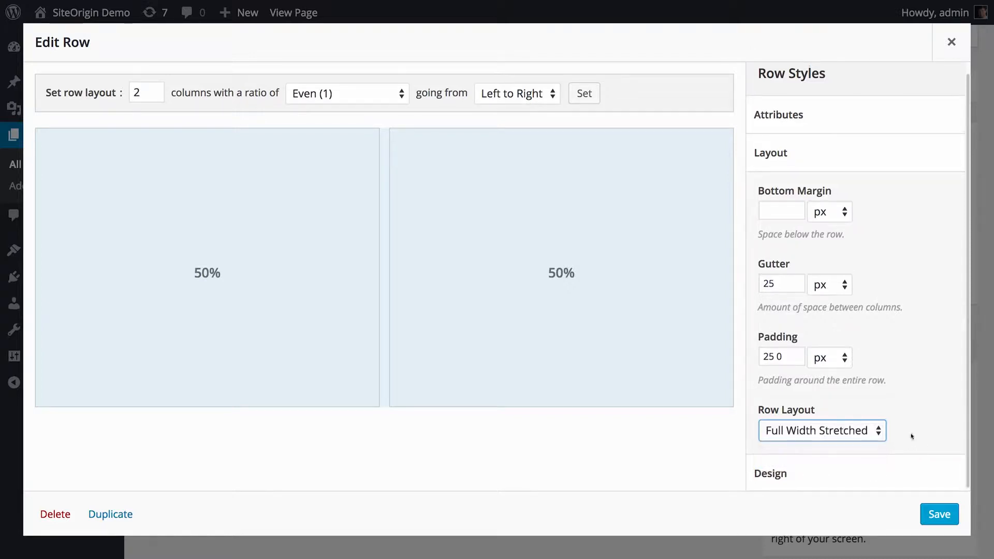
{"action": "left_click", "coordinate": [812, 155]}
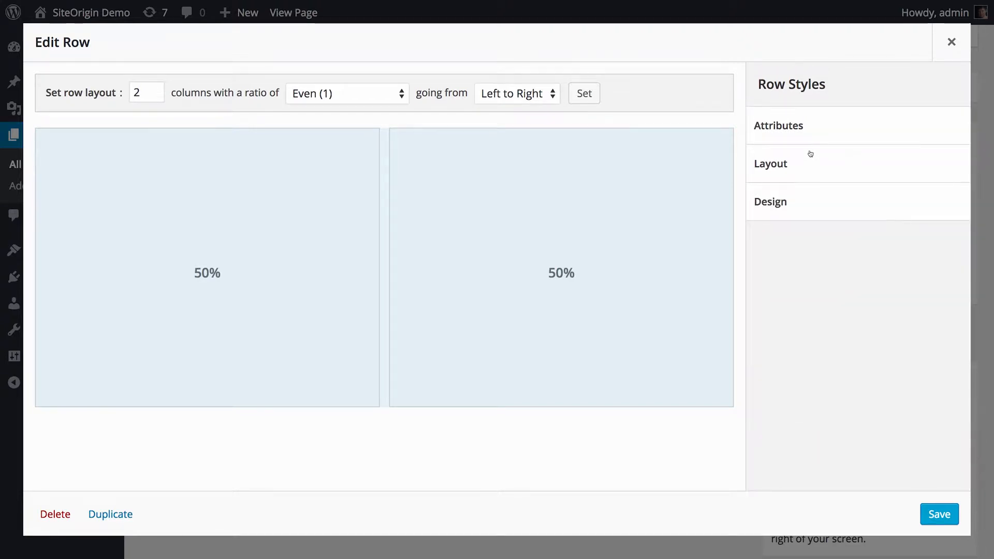
Pick a light blue background colour #dce9f2 for the top row.
{"action": "left_click", "coordinate": [797, 208]}
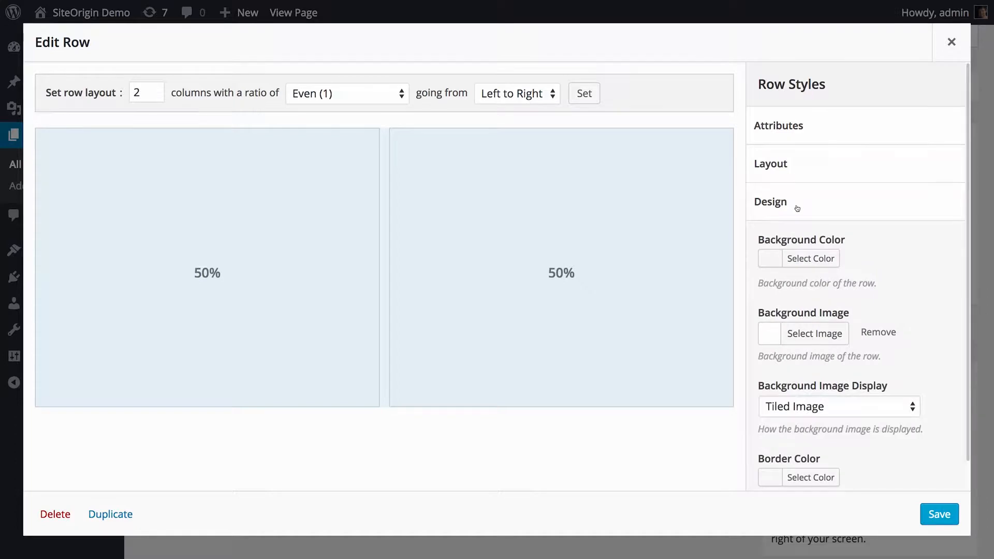
{"action": "scroll", "coordinate": [797, 208], "scroll_direction": "down", "scroll_amount": 1}
{"action": "left_click", "coordinate": [811, 227]}
{"action": "left_click", "coordinate": [882, 406]}
{"action": "left_click_drag", "start_coordinate": [936, 258], "coordinate": [941, 375]}
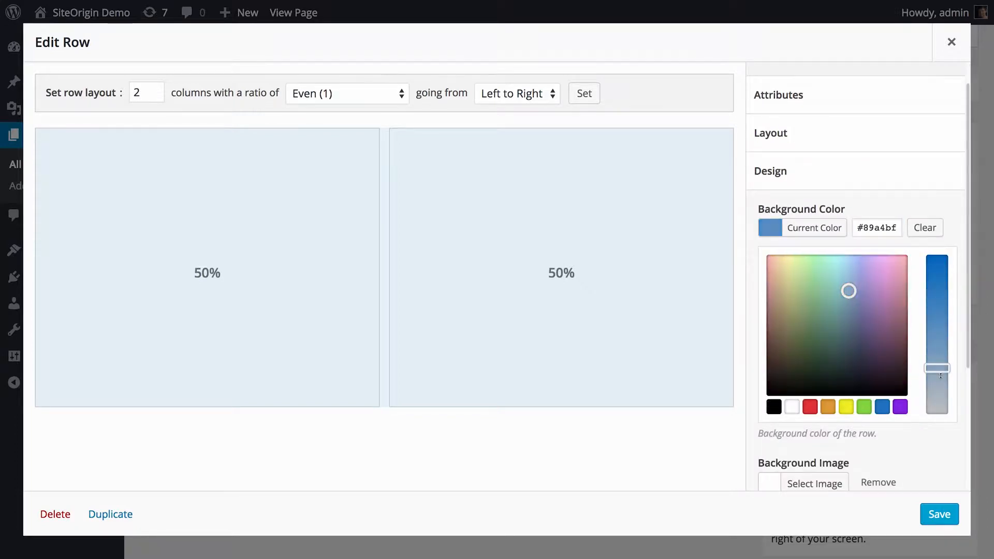
{"action": "left_click_drag", "start_coordinate": [848, 291], "coordinate": [845, 262]}
{"action": "left_click_drag", "start_coordinate": [936, 370], "coordinate": [934, 399]}
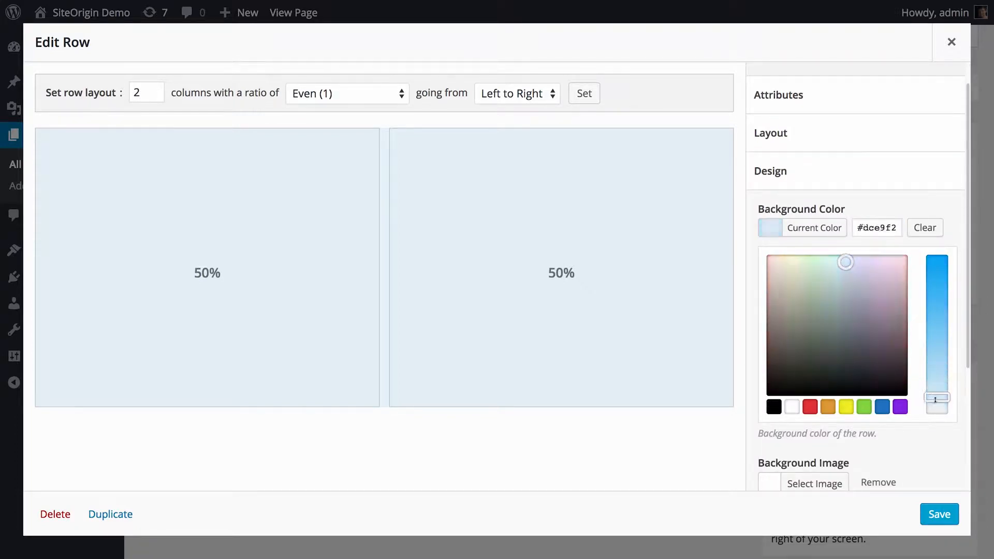
{"action": "left_click", "coordinate": [814, 228]}
Set sky-690293.jpg as the row's background image with Parallax display, and save the row.
{"action": "left_click", "coordinate": [811, 306]}
{"action": "left_click", "coordinate": [133, 200]}
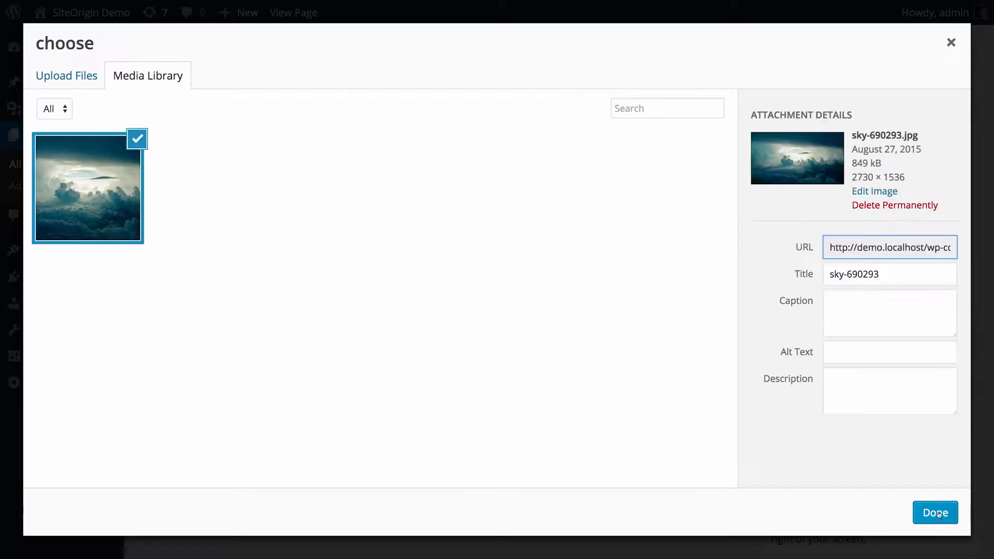
{"action": "left_click", "coordinate": [938, 514]}
{"action": "left_click", "coordinate": [839, 382]}
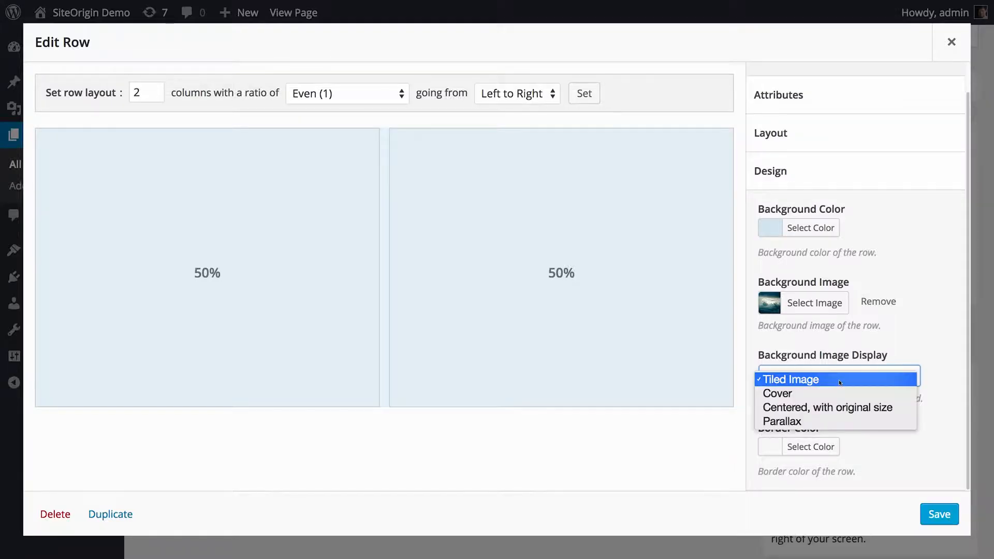
{"action": "left_click", "coordinate": [835, 421]}
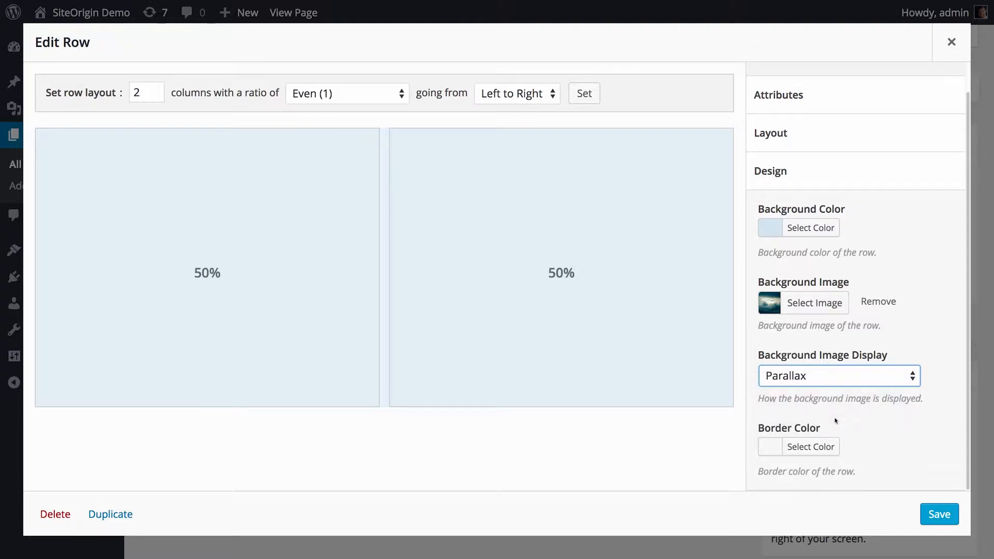
{"action": "left_click", "coordinate": [940, 514]}
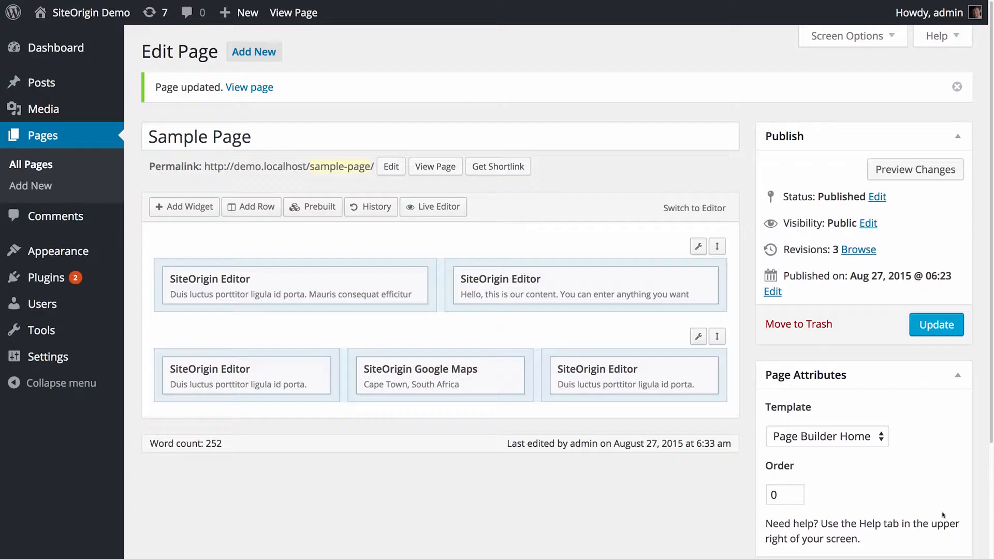
Examine the widget style attributes, layout and design options of the bottom row's left editor widget.
{"action": "left_click", "coordinate": [235, 368]}
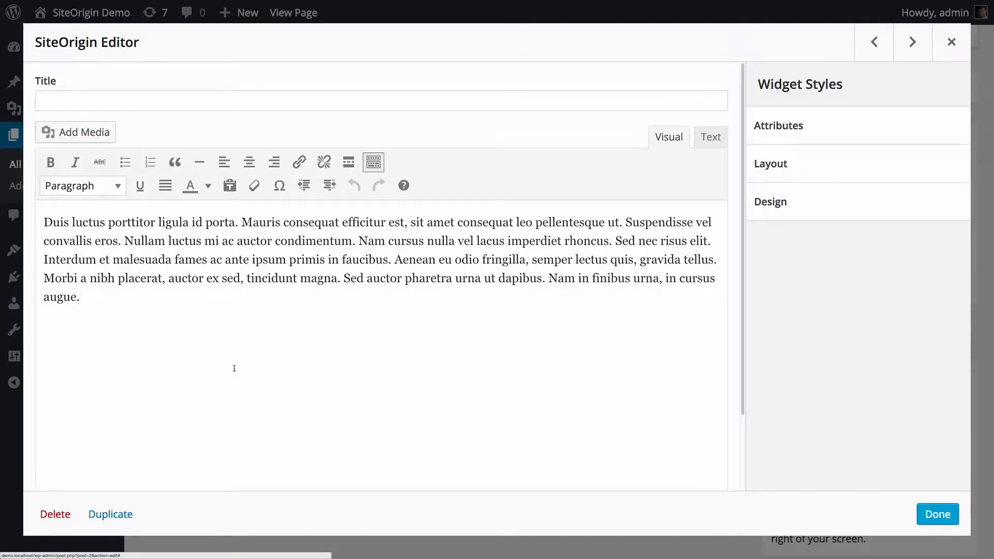
{"action": "left_click", "coordinate": [777, 129]}
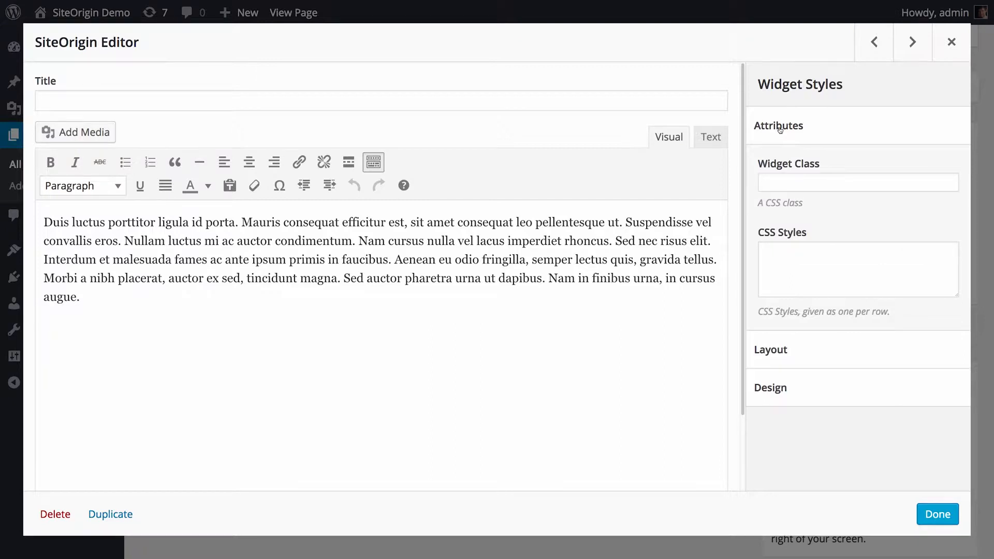
{"action": "left_click", "coordinate": [780, 129]}
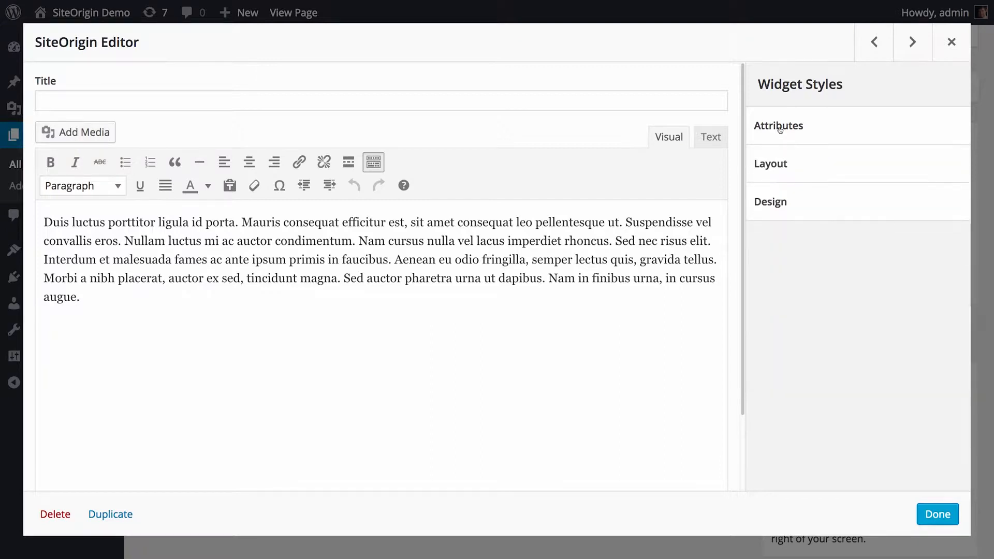
{"action": "left_click", "coordinate": [781, 169]}
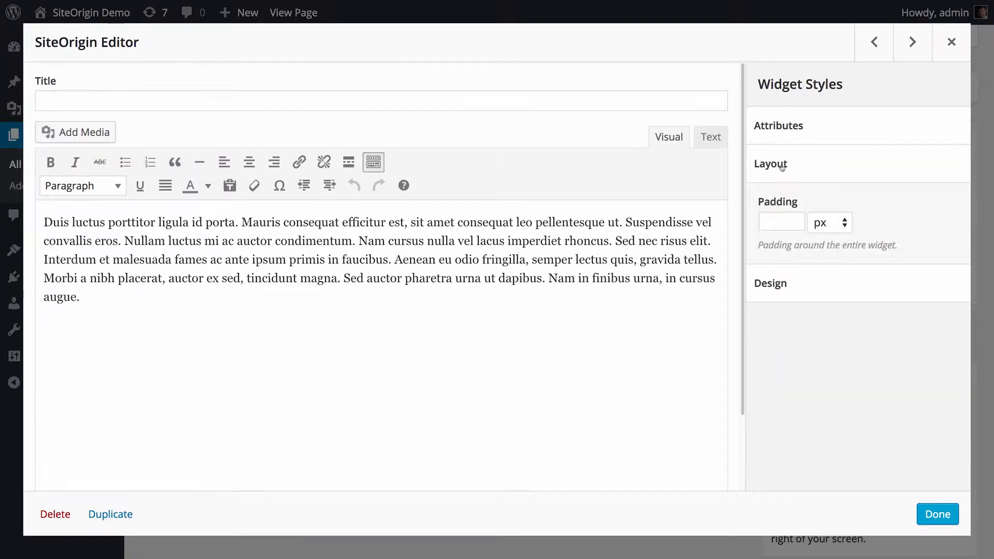
{"action": "left_click", "coordinate": [782, 166]}
{"action": "left_click", "coordinate": [776, 203]}
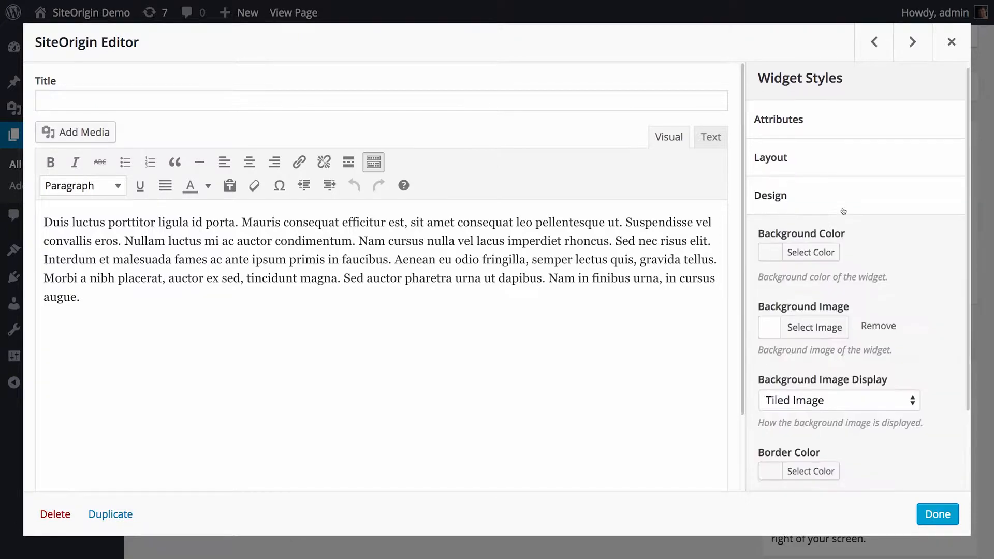
{"action": "scroll", "coordinate": [842, 210], "scroll_direction": "down", "scroll_amount": 1}
{"action": "scroll", "coordinate": [843, 209], "scroll_direction": "down", "scroll_amount": 1}
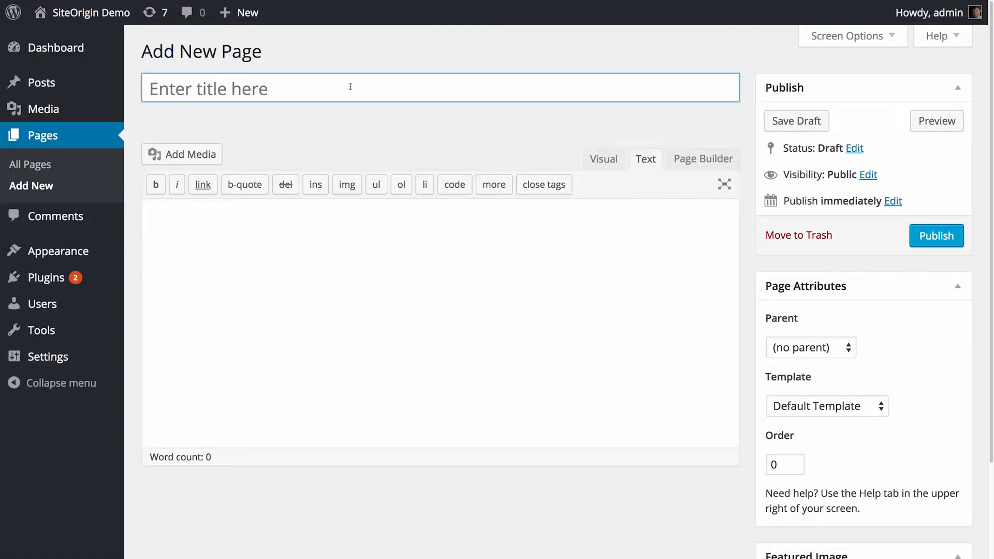
On a new page, switch to Page Builder, apply the My CV layout from the enabled Layouts Directory, and save a draft.
{"action": "left_click", "coordinate": [704, 159]}
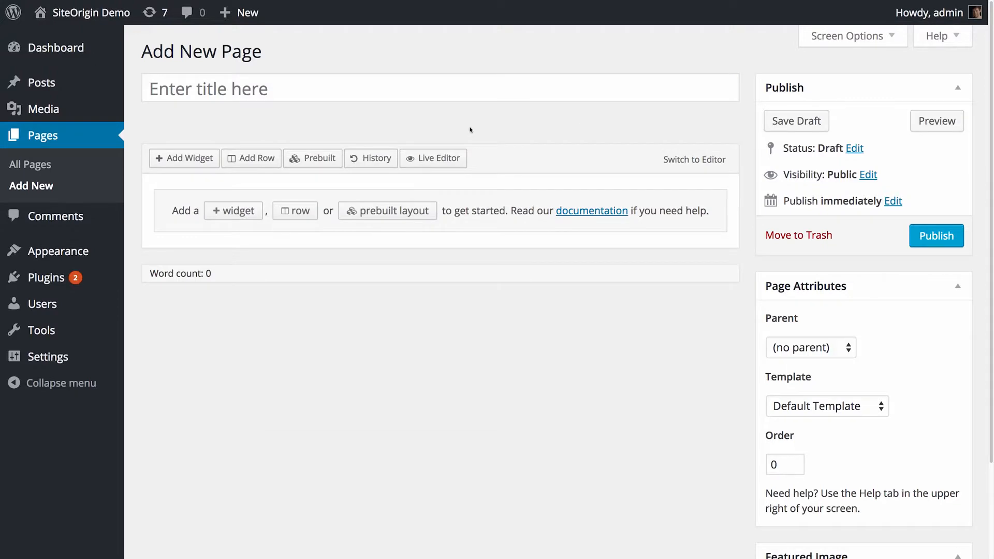
{"action": "left_click", "coordinate": [311, 158]}
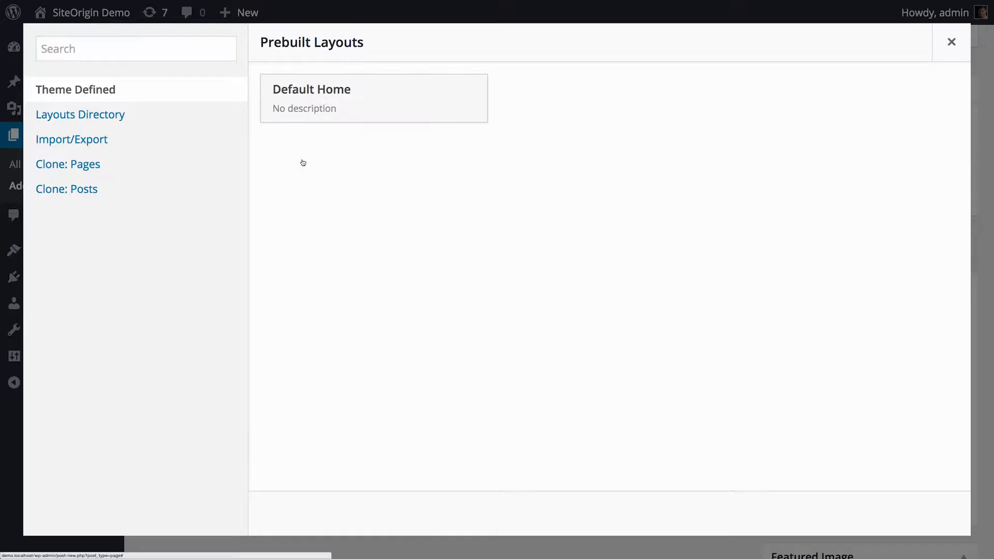
{"action": "left_click", "coordinate": [142, 118]}
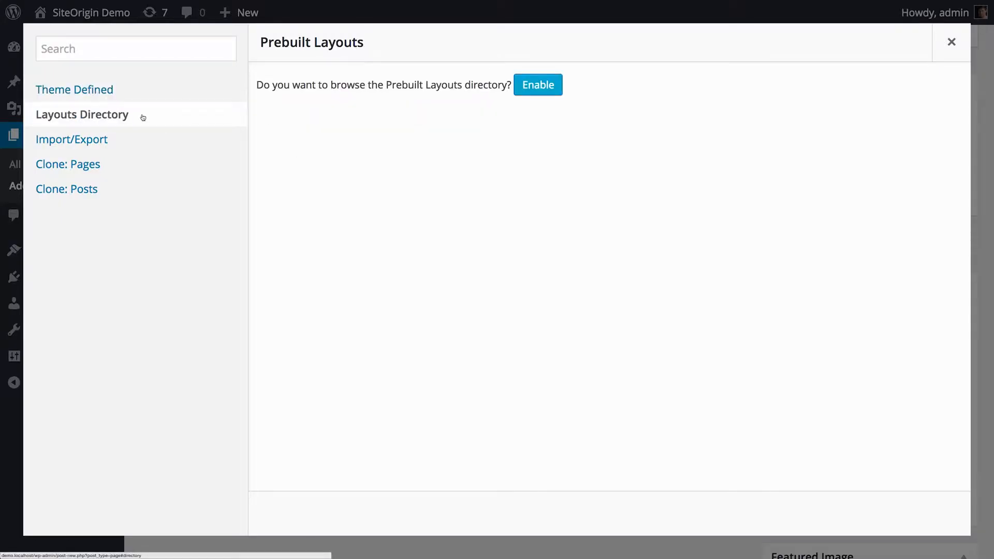
{"action": "left_click", "coordinate": [536, 87]}
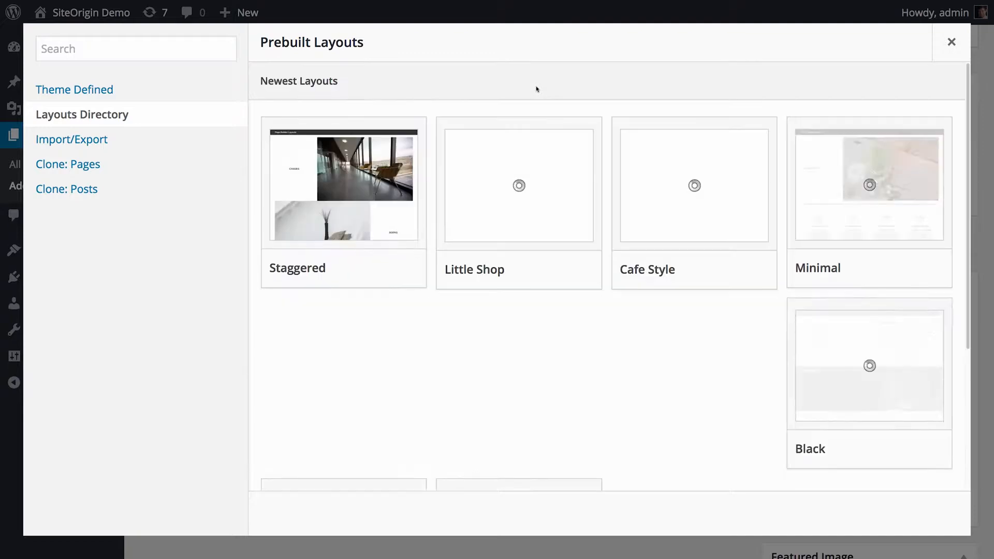
{"action": "mouse_move", "coordinate": [650, 317]}
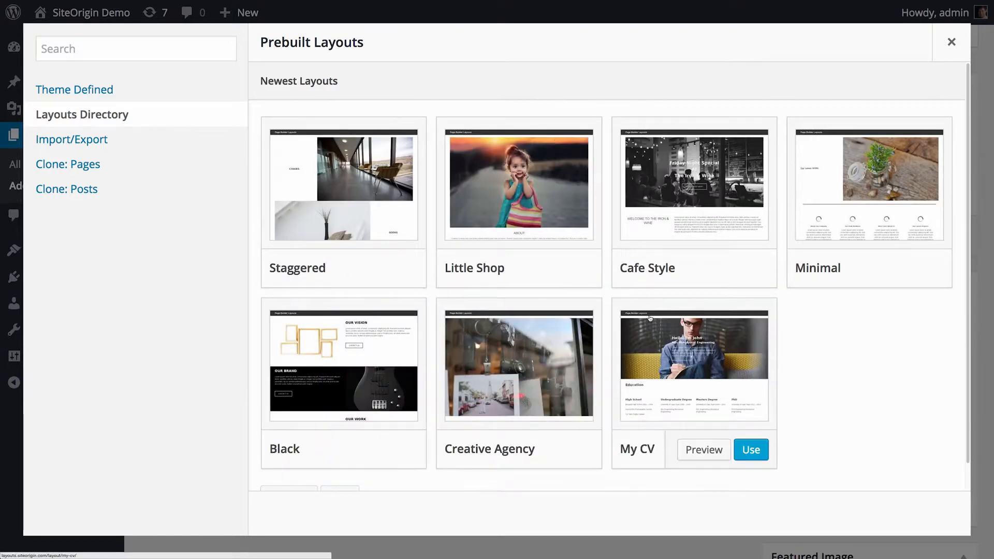
{"action": "left_click", "coordinate": [757, 451]}
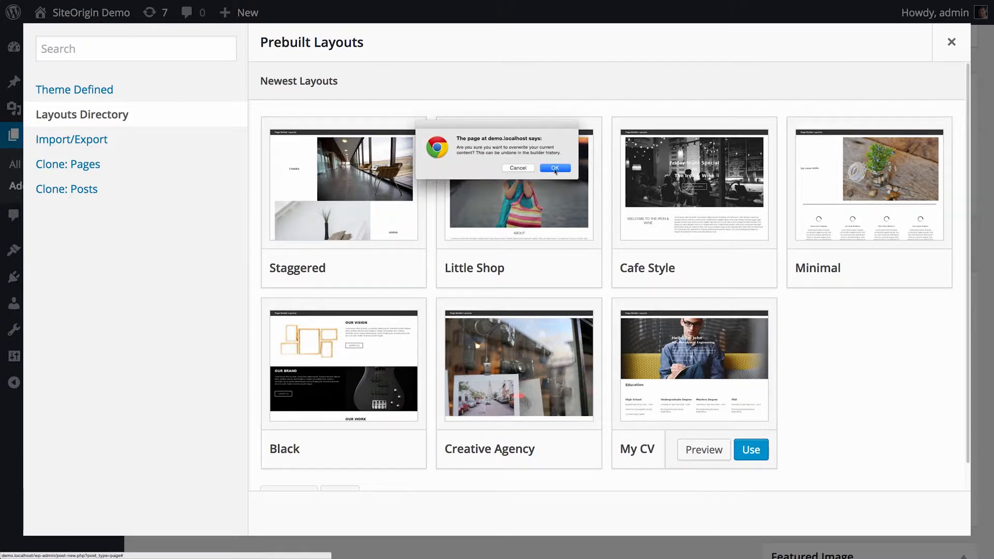
{"action": "left_click", "coordinate": [555, 169]}
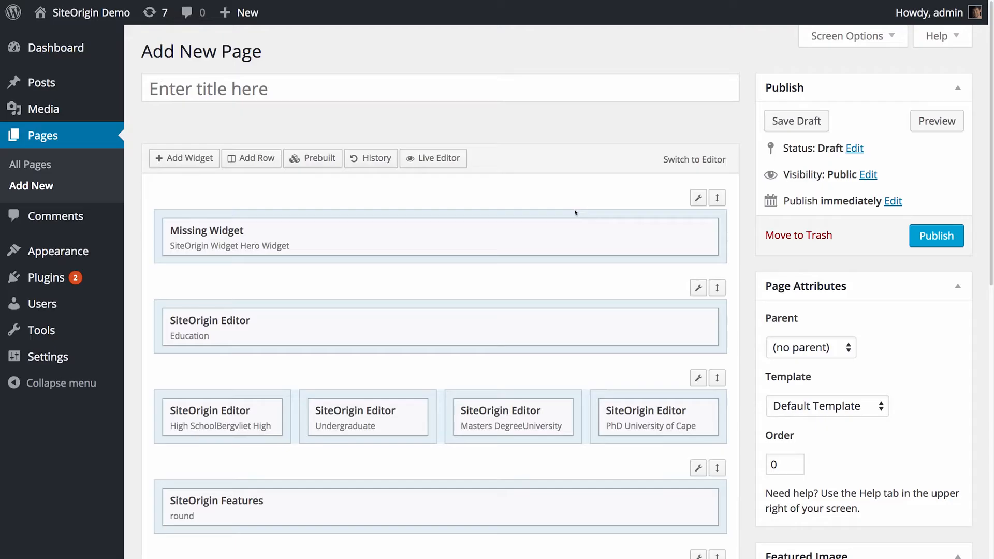
{"action": "left_click", "coordinate": [784, 125]}
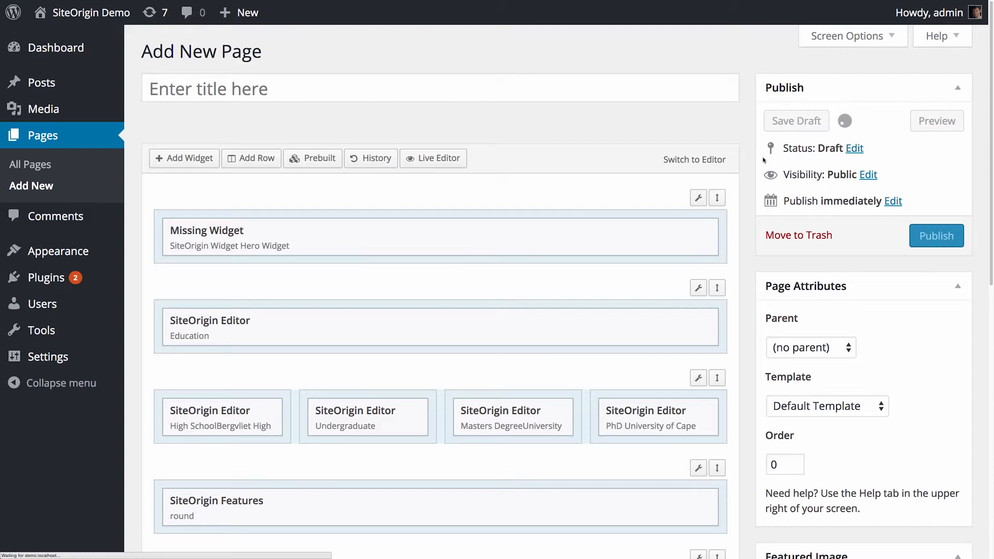